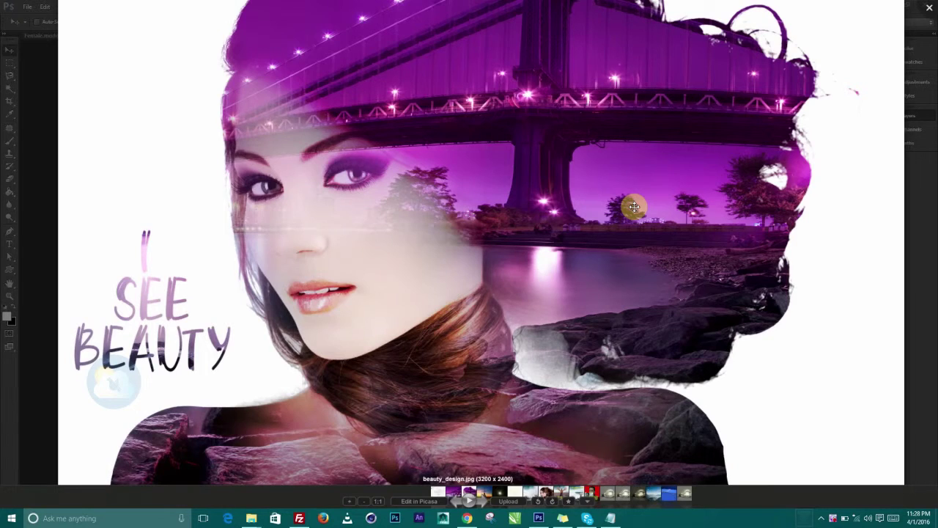
Examine the finished double exposure portrait beauty_design.jpg from hair to shoulders and close the preview.
{"action": "left_click_drag", "start_coordinate": [571, 234], "coordinate": [583, 271]}
{"action": "left_click_drag", "start_coordinate": [523, 263], "coordinate": [539, 338]}
{"action": "left_click_drag", "start_coordinate": [588, 173], "coordinate": [590, 233]}
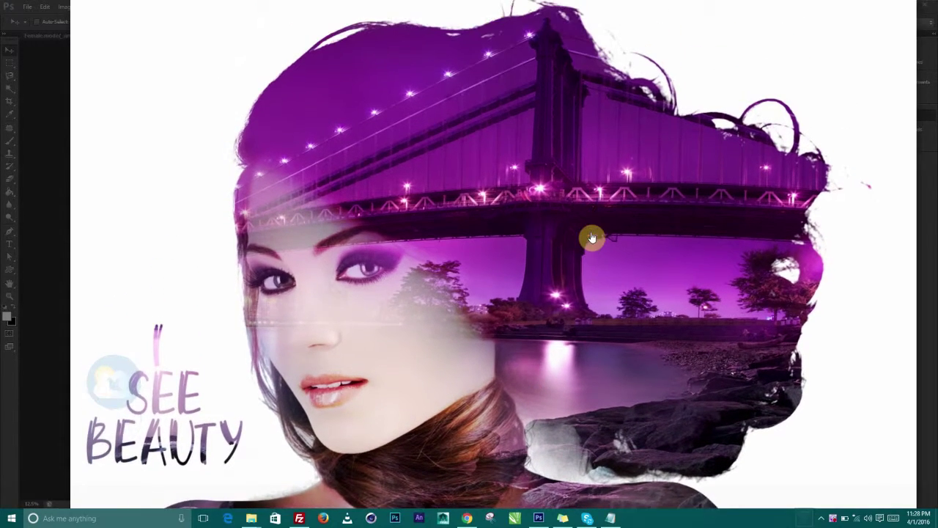
{"action": "left_click_drag", "start_coordinate": [520, 252], "coordinate": [501, 170]}
{"action": "left_click_drag", "start_coordinate": [535, 241], "coordinate": [527, 202]}
{"action": "left_click_drag", "start_coordinate": [548, 249], "coordinate": [551, 268]}
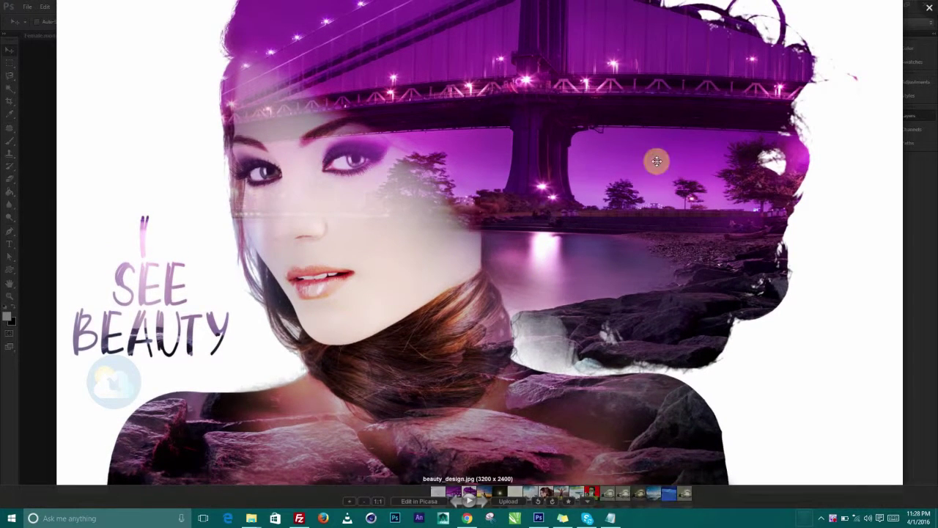
{"action": "left_click", "coordinate": [927, 12]}
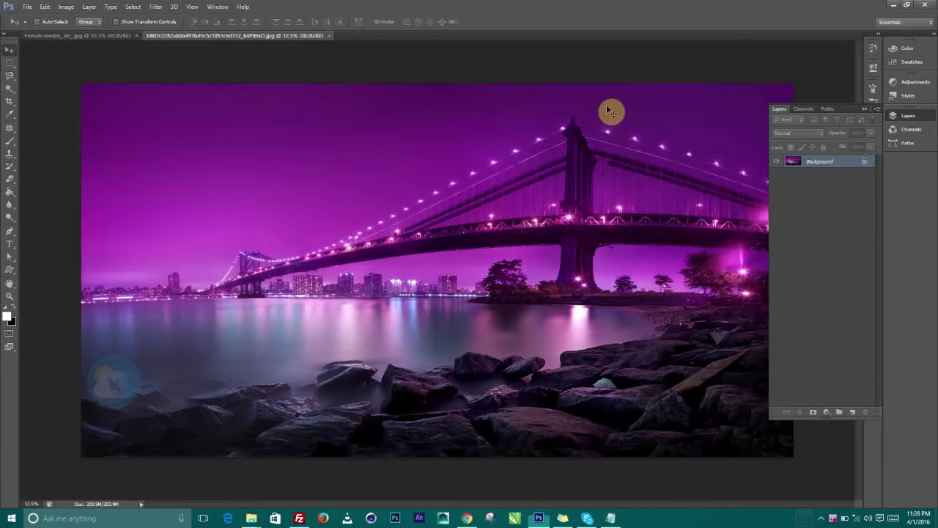
Switch to the female model photo and duplicate its Background layer.
{"action": "left_click", "coordinate": [864, 111]}
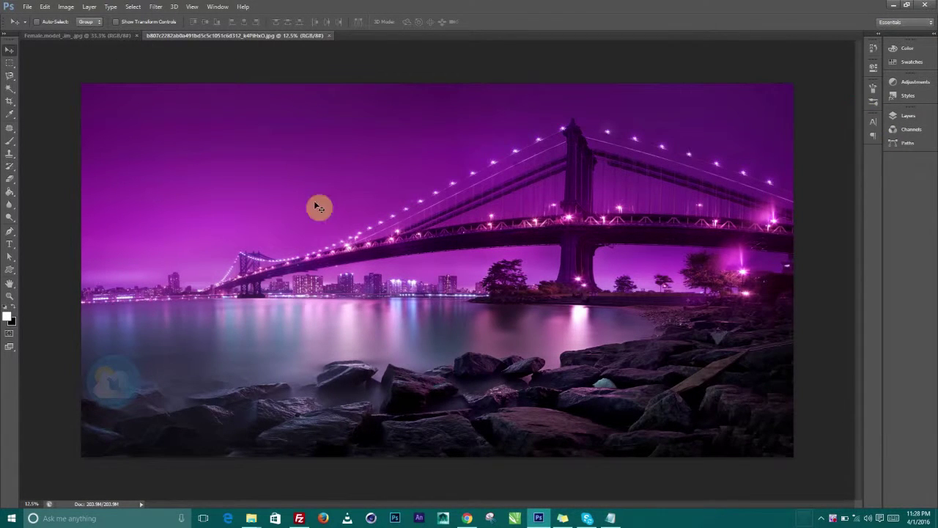
{"action": "left_click", "coordinate": [84, 36]}
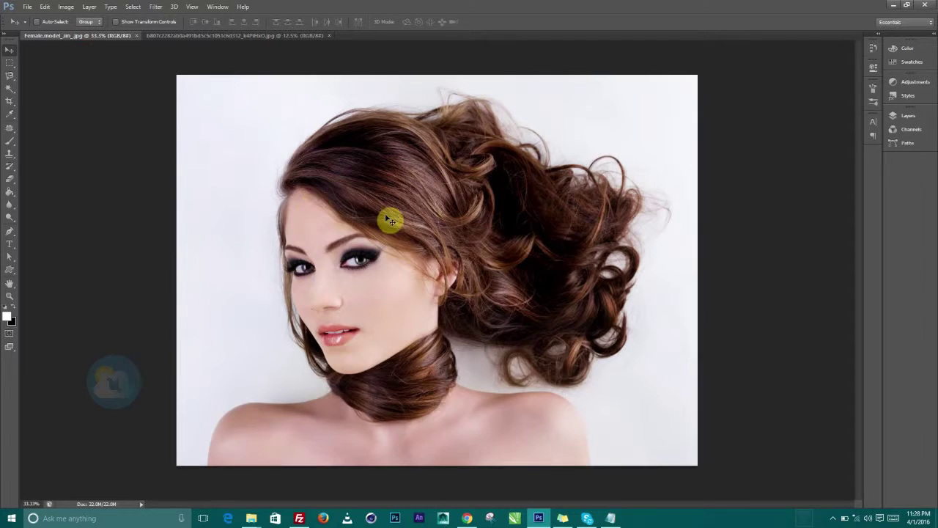
{"action": "key", "text": "ctrl+1"}
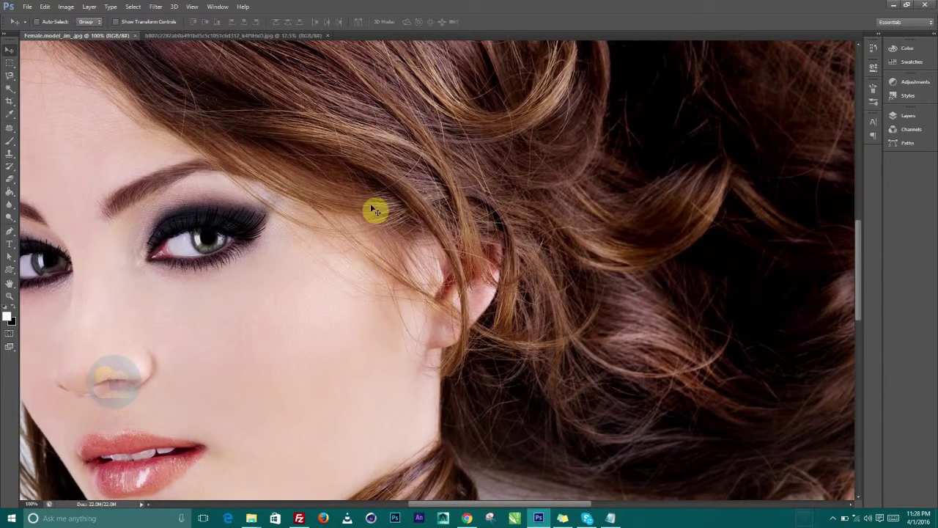
{"action": "left_click_drag", "start_coordinate": [376, 211], "coordinate": [721, 232]}
{"action": "left_click_drag", "start_coordinate": [651, 272], "coordinate": [576, 245]}
{"action": "key", "text": "ctrl+0"}
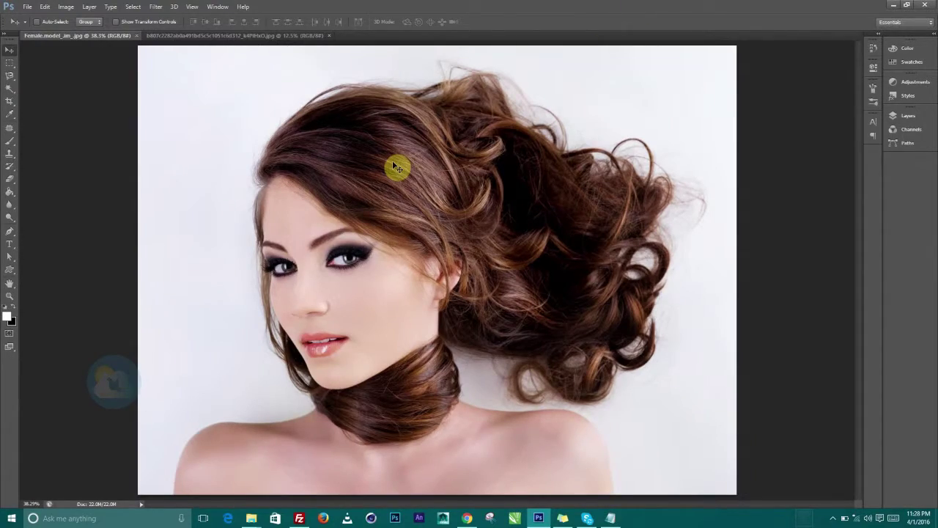
{"action": "left_click", "coordinate": [903, 116]}
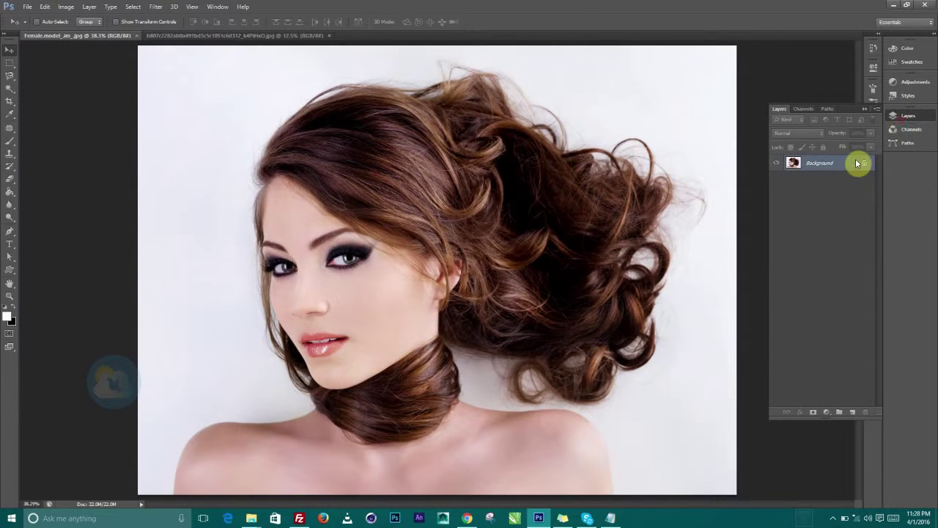
{"action": "left_click_drag", "start_coordinate": [791, 162], "coordinate": [851, 411]}
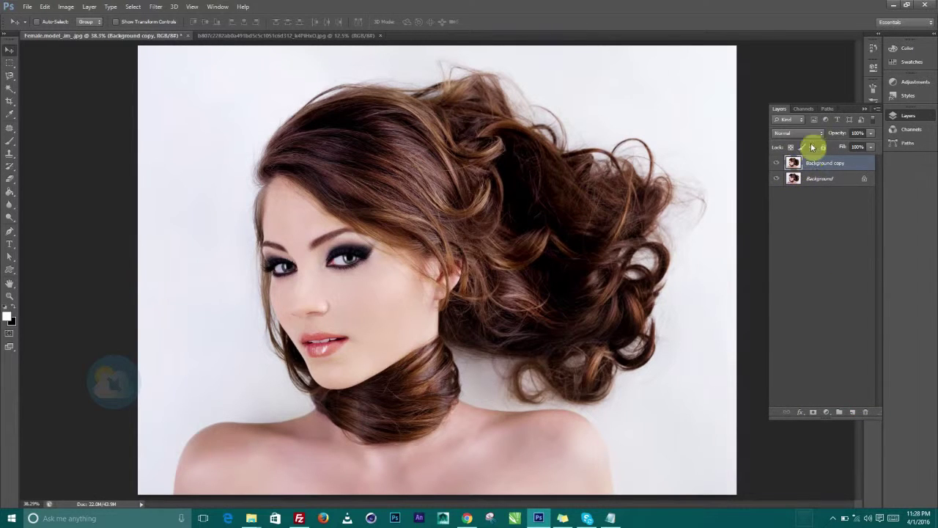
Compare the Red, Green and Blue channels of the model photo and leave only the Blue channel selected.
{"action": "left_click", "coordinate": [803, 109]}
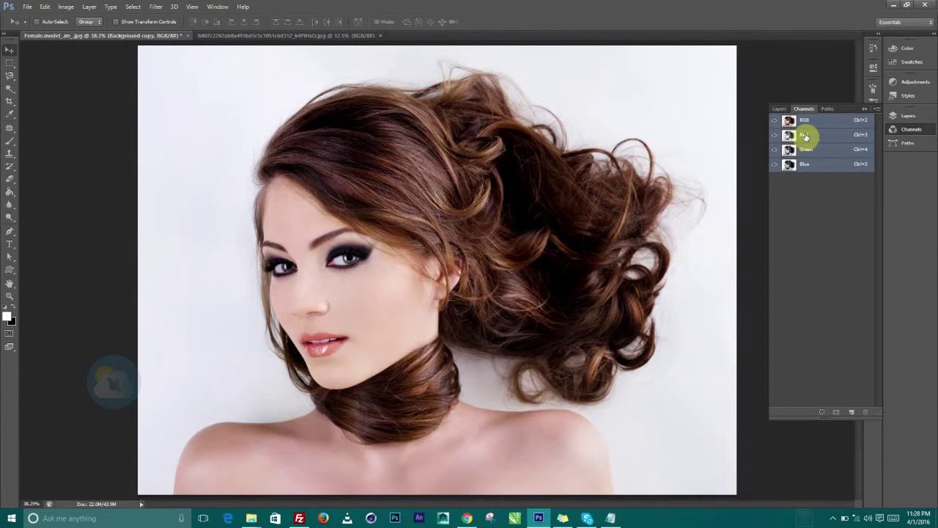
{"action": "left_click", "coordinate": [804, 137]}
{"action": "left_click", "coordinate": [806, 150]}
{"action": "left_click", "coordinate": [807, 165]}
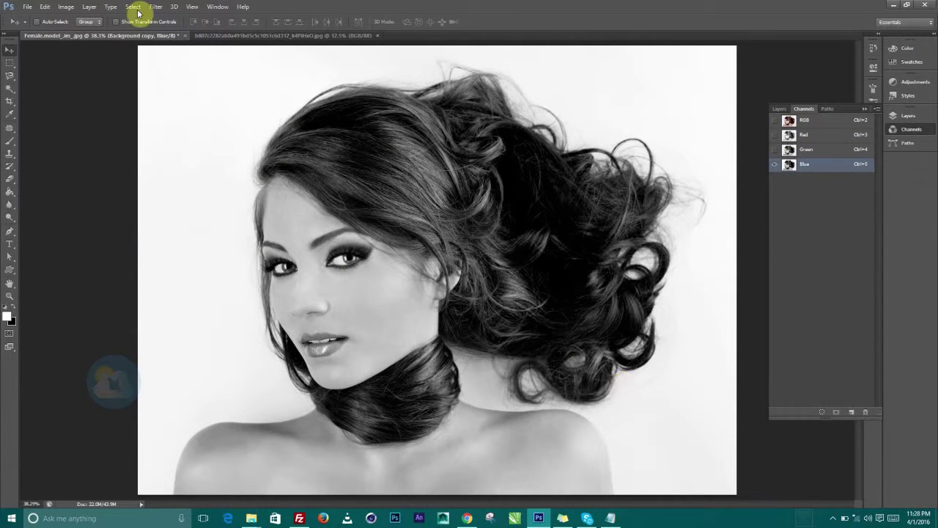
Use Calculations to combine the Blue channel with itself in Multiply blending at 100% opacity, output as a new channel.
{"action": "left_click", "coordinate": [65, 9]}
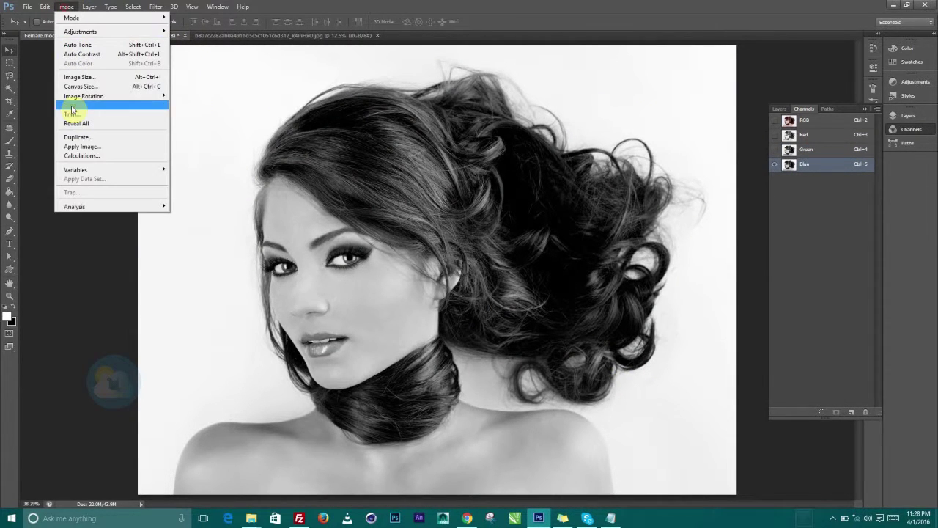
{"action": "left_click", "coordinate": [92, 156]}
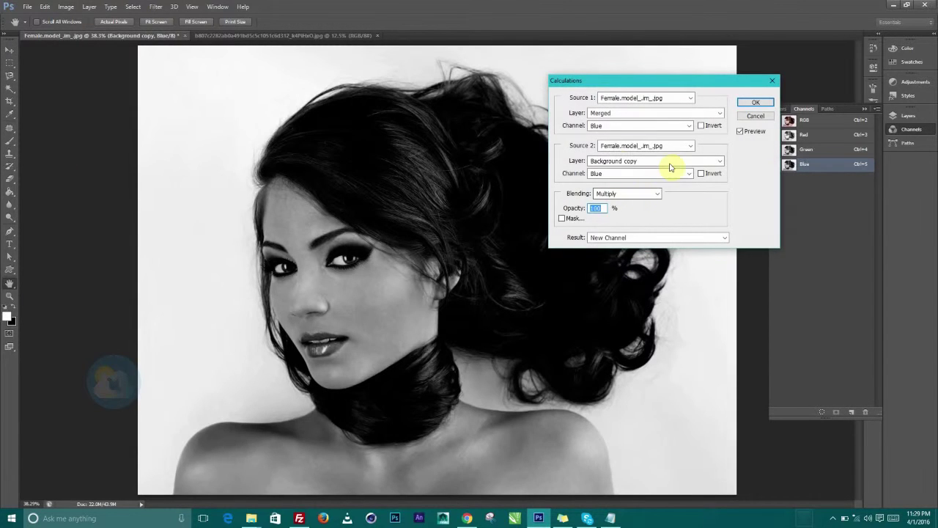
{"action": "left_click", "coordinate": [612, 194]}
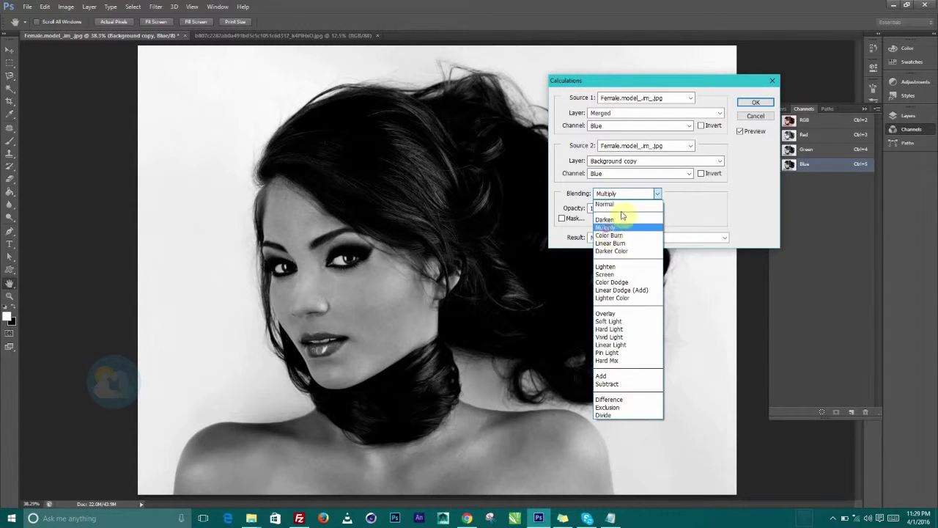
{"action": "left_click", "coordinate": [605, 227]}
{"action": "left_click", "coordinate": [755, 101]}
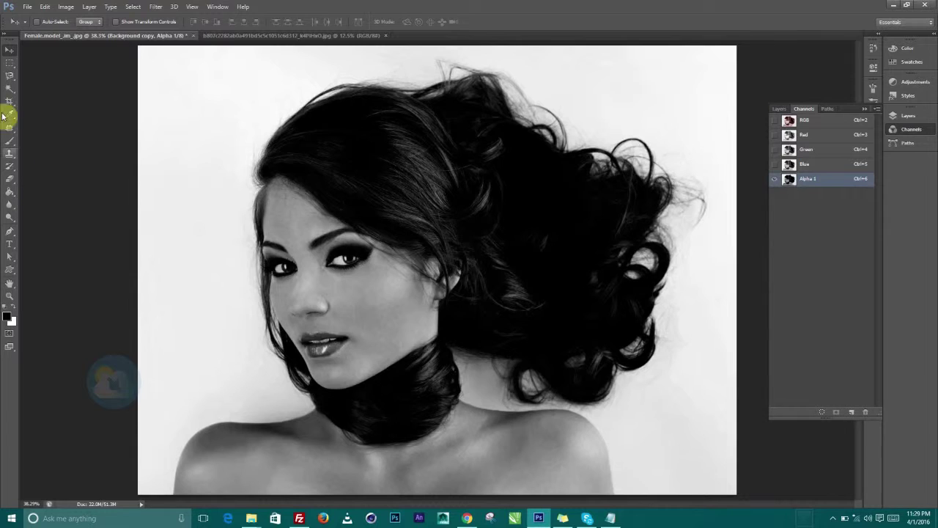
{"action": "left_click", "coordinate": [9, 76]}
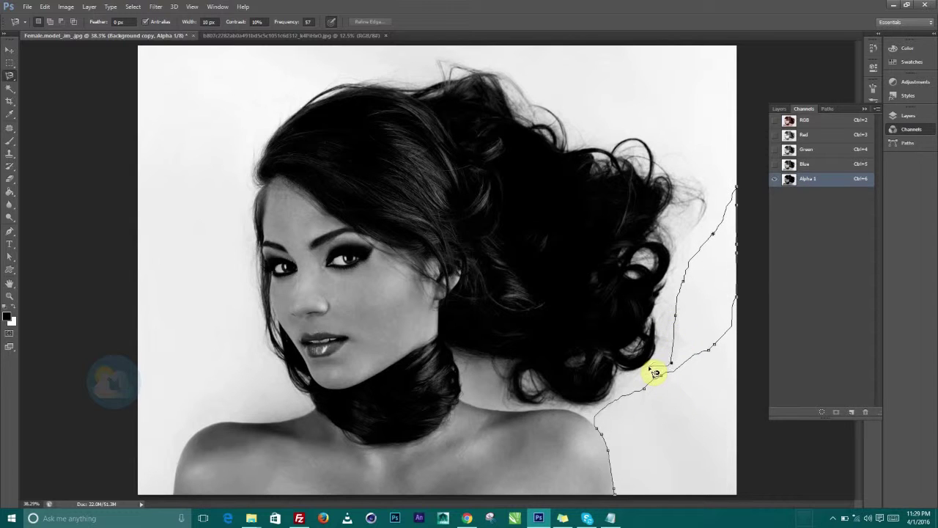
{"action": "key", "text": "Delete"}
{"action": "key", "text": "Delete"}
{"action": "key", "text": "Delete"}
{"action": "key", "text": "Delete"}
{"action": "key", "text": "Delete"}
{"action": "key", "text": "Delete"}
{"action": "key", "text": "Delete"}
{"action": "key", "text": "Delete"}
{"action": "key", "text": "Delete"}
{"action": "key", "text": "Delete"}
{"action": "key", "text": "Delete"}
{"action": "key", "text": "Delete"}
{"action": "key", "text": "Delete"}
{"action": "key", "text": "Delete"}
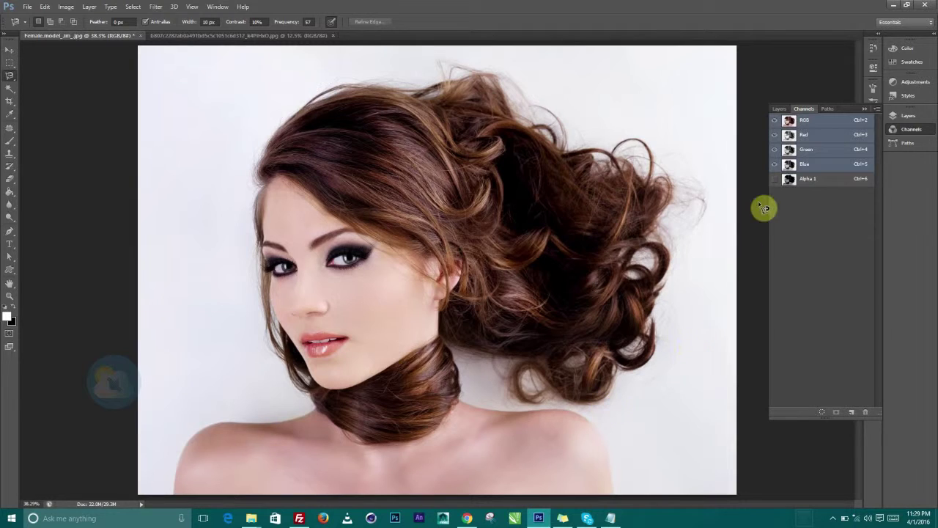
In the Alpha 1 channel, outline the shoulders with the Magnetic Lasso, fill them with black and deselect.
{"action": "left_click", "coordinate": [799, 179]}
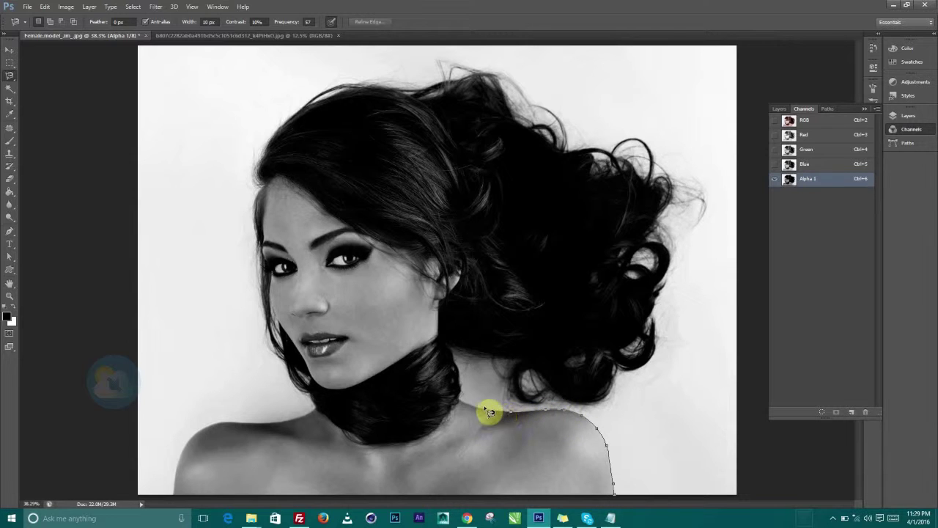
{"action": "left_click_drag", "start_coordinate": [460, 403], "coordinate": [323, 418]}
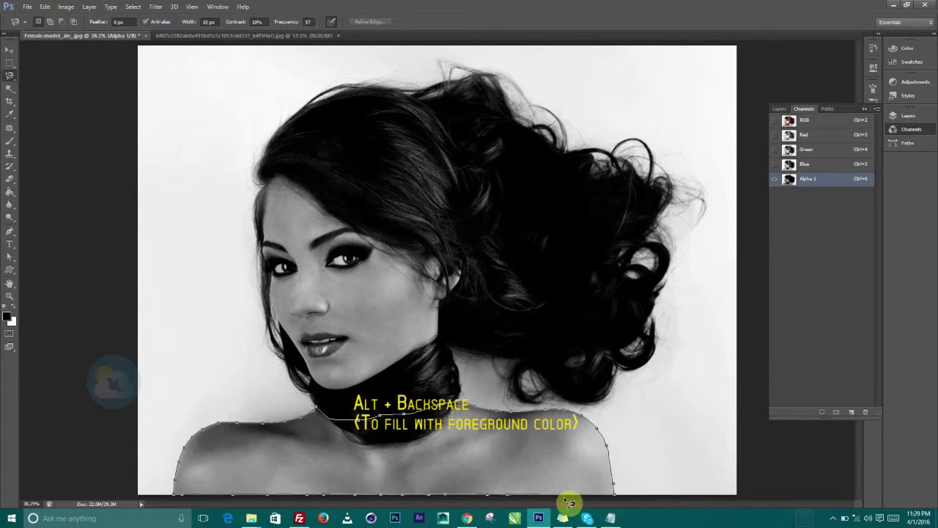
{"action": "left_click", "coordinate": [615, 495]}
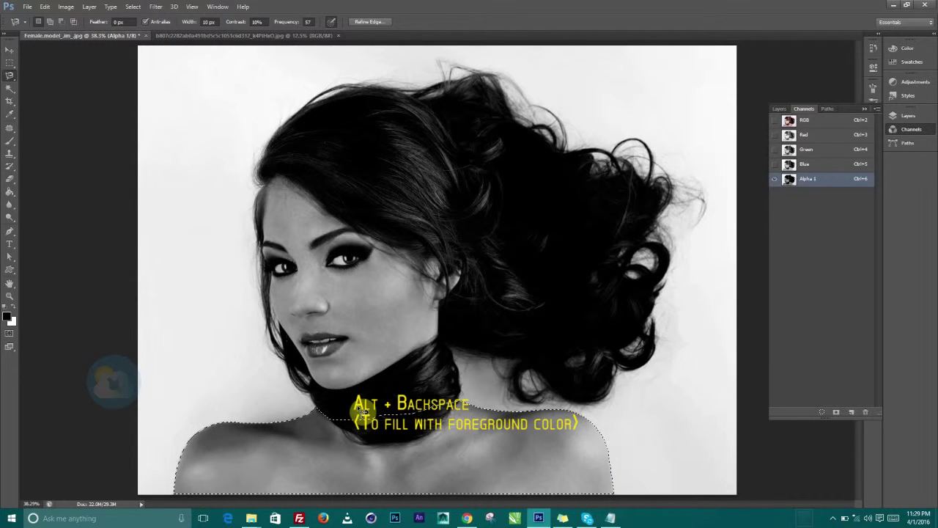
{"action": "key", "text": "alt+BackSpace"}
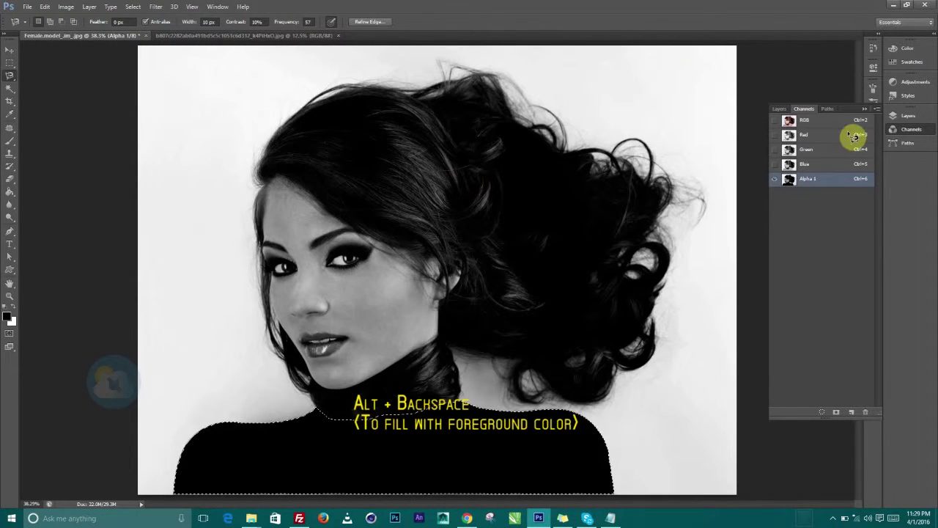
{"action": "left_click", "coordinate": [11, 50]}
{"action": "key", "text": "ctrl+d"}
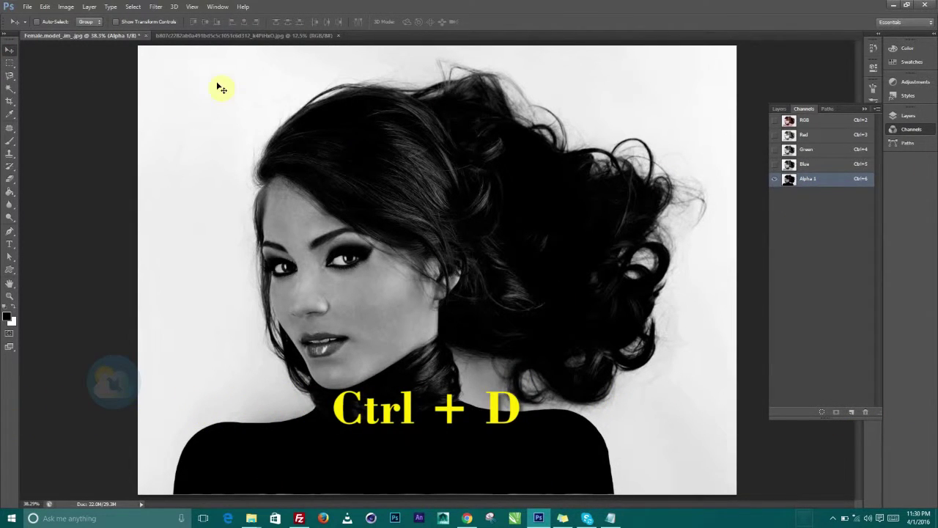
Paint the model's face, neck and inner hair solid black in the Alpha 1 channel with a 200 px brush.
{"action": "left_click", "coordinate": [10, 144]}
{"action": "mouse_move", "coordinate": [376, 281]}
{"action": "left_mouse_down"}
{"action": "mouse_move", "coordinate": [364, 248]}
{"action": "mouse_move", "coordinate": [361, 218]}
{"action": "mouse_move", "coordinate": [359, 291]}
{"action": "mouse_move", "coordinate": [319, 201]}
{"action": "mouse_move", "coordinate": [317, 210]}
{"action": "mouse_move", "coordinate": [295, 195]}
{"action": "mouse_move", "coordinate": [320, 290]}
{"action": "mouse_move", "coordinate": [288, 183]}
{"action": "mouse_move", "coordinate": [275, 245]}
{"action": "mouse_move", "coordinate": [271, 194]}
{"action": "mouse_move", "coordinate": [288, 272]}
{"action": "mouse_move", "coordinate": [281, 300]}
{"action": "mouse_move", "coordinate": [334, 387]}
{"action": "mouse_move", "coordinate": [352, 362]}
{"action": "mouse_move", "coordinate": [327, 332]}
{"action": "mouse_move", "coordinate": [345, 358]}
{"action": "mouse_move", "coordinate": [367, 351]}
{"action": "mouse_move", "coordinate": [374, 366]}
{"action": "mouse_move", "coordinate": [361, 375]}
{"action": "mouse_move", "coordinate": [393, 371]}
{"action": "mouse_move", "coordinate": [450, 271]}
{"action": "mouse_move", "coordinate": [450, 292]}
{"action": "mouse_move", "coordinate": [393, 329]}
{"action": "mouse_move", "coordinate": [394, 315]}
{"action": "mouse_move", "coordinate": [365, 323]}
{"action": "mouse_move", "coordinate": [398, 339]}
{"action": "mouse_move", "coordinate": [414, 375]}
{"action": "mouse_move", "coordinate": [441, 378]}
{"action": "mouse_move", "coordinate": [411, 408]}
{"action": "mouse_move", "coordinate": [368, 423]}
{"action": "mouse_move", "coordinate": [355, 396]}
{"action": "mouse_move", "coordinate": [390, 427]}
{"action": "mouse_move", "coordinate": [441, 400]}
{"action": "left_mouse_up"}
{"action": "key", "text": "bracketleft"}
{"action": "key", "text": "bracketleft"}
{"action": "key", "text": "bracketleft"}
{"action": "key", "text": "bracketleft"}
{"action": "key", "text": "bracketleft"}
{"action": "key", "text": "bracketleft"}
{"action": "key", "text": "bracketleft"}
{"action": "left_click_drag", "start_coordinate": [407, 174], "coordinate": [418, 186]}
{"action": "mouse_move", "coordinate": [495, 251]}
{"action": "left_mouse_down"}
{"action": "mouse_move", "coordinate": [515, 308]}
{"action": "mouse_move", "coordinate": [399, 175]}
{"action": "mouse_move", "coordinate": [488, 195]}
{"action": "mouse_move", "coordinate": [469, 125]}
{"action": "mouse_move", "coordinate": [410, 154]}
{"action": "mouse_move", "coordinate": [349, 125]}
{"action": "mouse_move", "coordinate": [308, 146]}
{"action": "mouse_move", "coordinate": [353, 184]}
{"action": "left_mouse_up"}
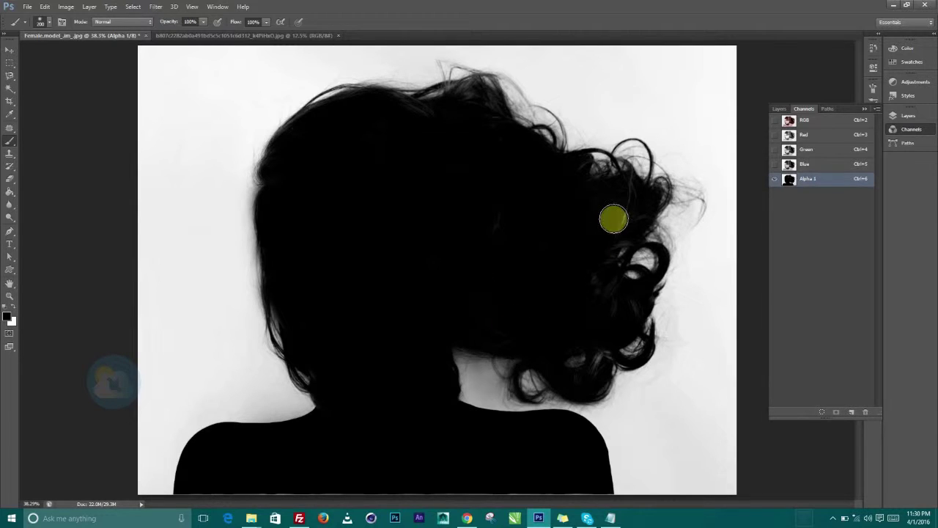
{"action": "mouse_move", "coordinate": [574, 272]}
{"action": "left_mouse_down"}
{"action": "mouse_move", "coordinate": [551, 247]}
{"action": "mouse_move", "coordinate": [550, 313]}
{"action": "mouse_move", "coordinate": [467, 307]}
{"action": "mouse_move", "coordinate": [477, 335]}
{"action": "mouse_move", "coordinate": [496, 319]}
{"action": "mouse_move", "coordinate": [378, 357]}
{"action": "left_mouse_up"}
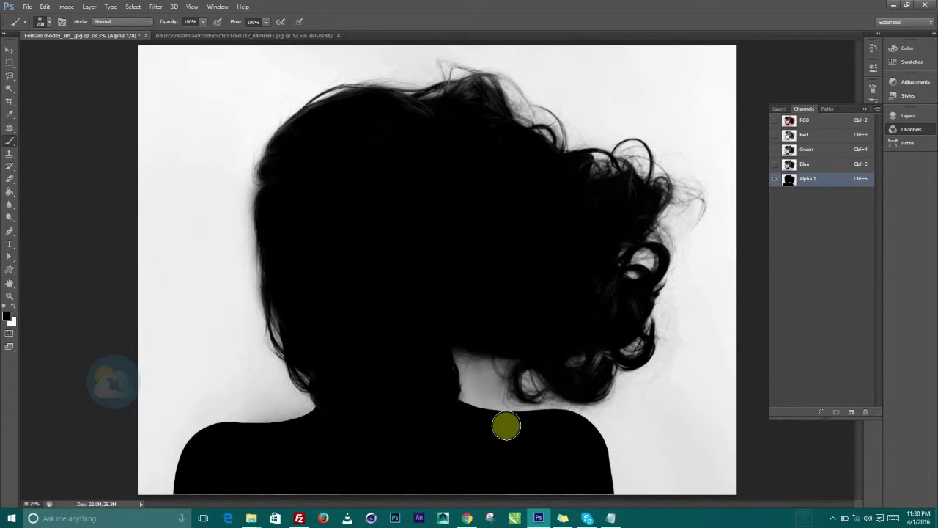
Paint the gray gap between the neck and the hanging curls white with a smaller soft brush, redoing strokes that spill over.
{"action": "scroll", "coordinate": [491, 387], "scroll_direction": "up", "scroll_amount": 5}
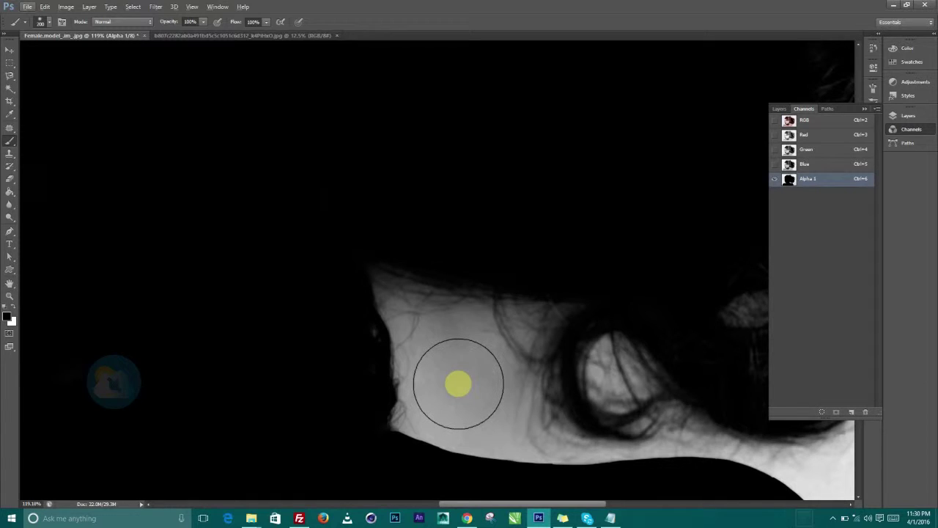
{"action": "key", "text": "bracketleft"}
{"action": "key", "text": "bracketleft"}
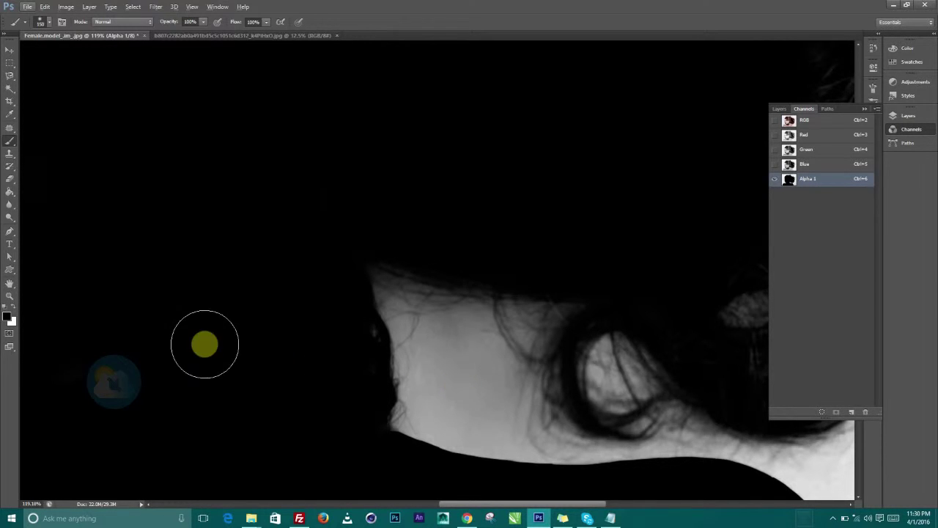
{"action": "left_click", "coordinate": [11, 311]}
{"action": "left_click_drag", "start_coordinate": [465, 402], "coordinate": [454, 389]}
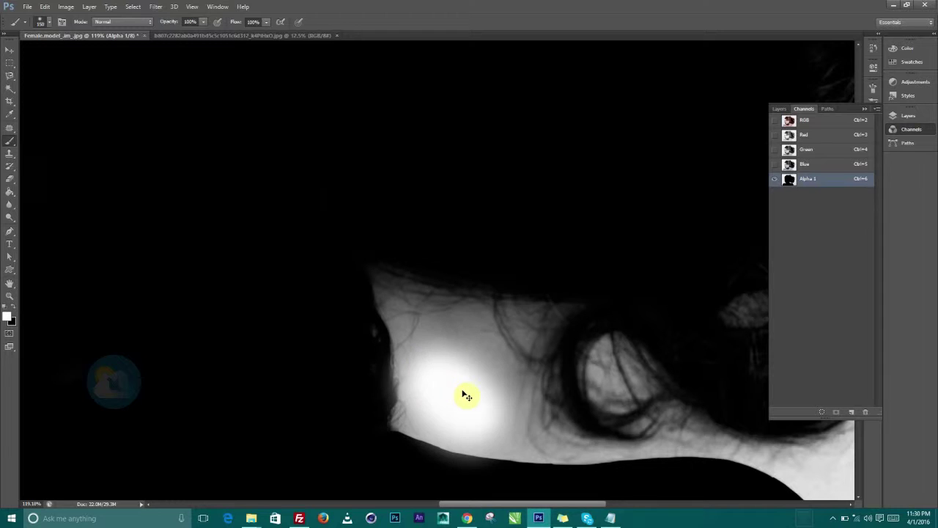
{"action": "key", "text": "ctrl+z"}
{"action": "key", "text": "bracketleft"}
{"action": "key", "text": "bracketleft"}
{"action": "mouse_move", "coordinate": [466, 387]}
{"action": "left_mouse_down"}
{"action": "mouse_move", "coordinate": [453, 354]}
{"action": "mouse_move", "coordinate": [443, 384]}
{"action": "mouse_move", "coordinate": [430, 355]}
{"action": "mouse_move", "coordinate": [458, 411]}
{"action": "mouse_move", "coordinate": [449, 417]}
{"action": "mouse_move", "coordinate": [494, 384]}
{"action": "mouse_move", "coordinate": [477, 415]}
{"action": "mouse_move", "coordinate": [481, 431]}
{"action": "mouse_move", "coordinate": [437, 412]}
{"action": "mouse_move", "coordinate": [431, 373]}
{"action": "mouse_move", "coordinate": [496, 433]}
{"action": "mouse_move", "coordinate": [504, 410]}
{"action": "left_mouse_up"}
{"action": "key", "text": "ctrl+z"}
{"action": "mouse_move", "coordinate": [469, 358]}
{"action": "left_mouse_down"}
{"action": "mouse_move", "coordinate": [432, 364]}
{"action": "mouse_move", "coordinate": [434, 353]}
{"action": "mouse_move", "coordinate": [436, 384]}
{"action": "mouse_move", "coordinate": [425, 376]}
{"action": "mouse_move", "coordinate": [449, 405]}
{"action": "mouse_move", "coordinate": [468, 397]}
{"action": "mouse_move", "coordinate": [488, 404]}
{"action": "mouse_move", "coordinate": [451, 419]}
{"action": "mouse_move", "coordinate": [431, 412]}
{"action": "mouse_move", "coordinate": [465, 427]}
{"action": "mouse_move", "coordinate": [490, 422]}
{"action": "mouse_move", "coordinate": [498, 385]}
{"action": "mouse_move", "coordinate": [497, 368]}
{"action": "mouse_move", "coordinate": [466, 356]}
{"action": "left_mouse_up"}
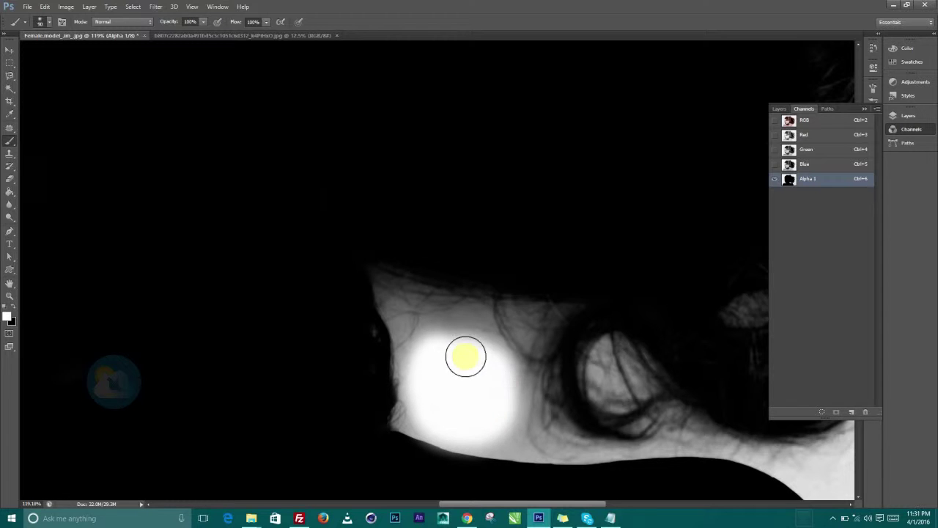
{"action": "key", "text": "ctrl+z"}
{"action": "mouse_move", "coordinate": [448, 417]}
{"action": "left_mouse_down"}
{"action": "mouse_move", "coordinate": [480, 417]}
{"action": "mouse_move", "coordinate": [488, 402]}
{"action": "mouse_move", "coordinate": [466, 344]}
{"action": "mouse_move", "coordinate": [447, 340]}
{"action": "mouse_move", "coordinate": [451, 365]}
{"action": "left_mouse_up"}
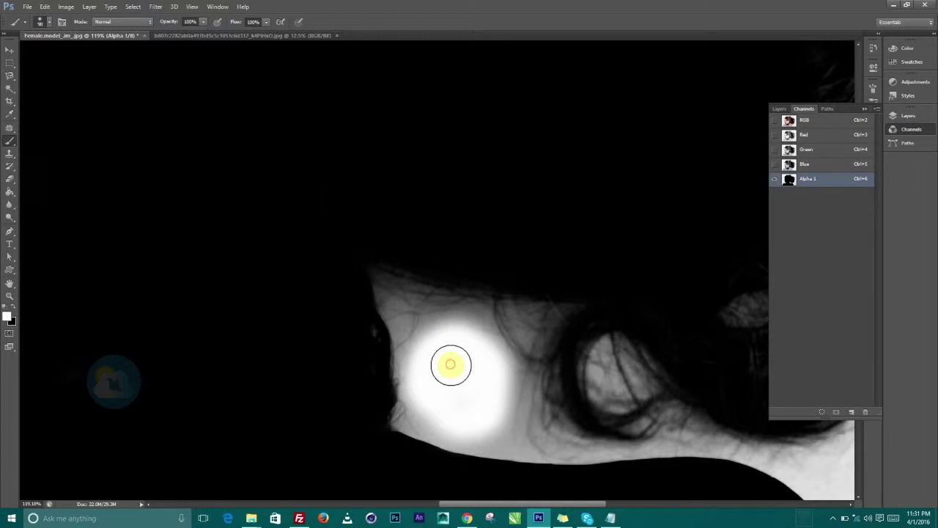
Apply Levels to the Alpha 1 channel with input black 45, midtone 0.87 and white 149.
{"action": "key", "text": "ctrl+minus"}
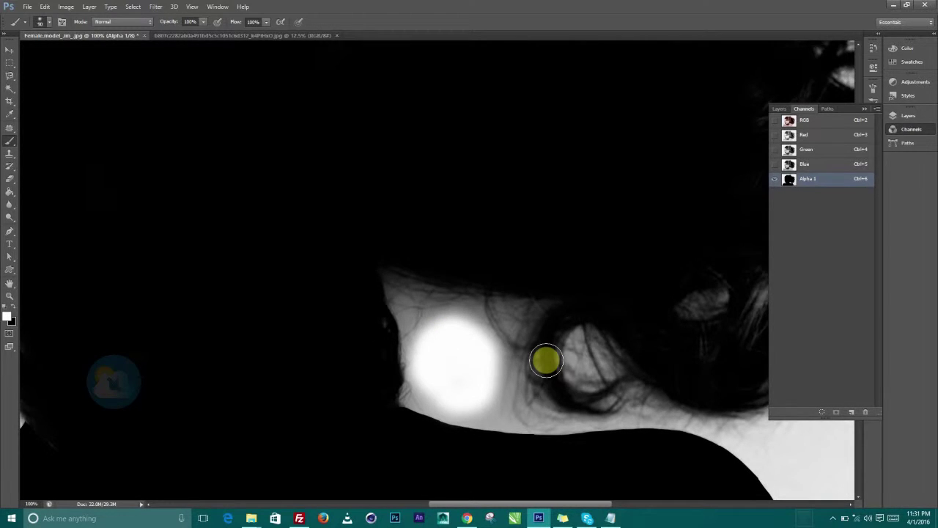
{"action": "key", "text": "ctrl+0"}
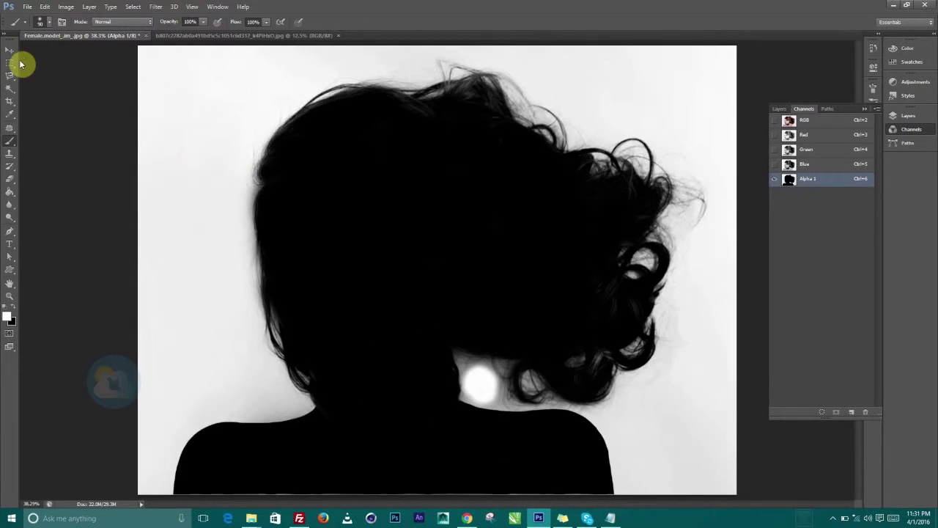
{"action": "left_click", "coordinate": [10, 51]}
{"action": "left_click", "coordinate": [66, 7]}
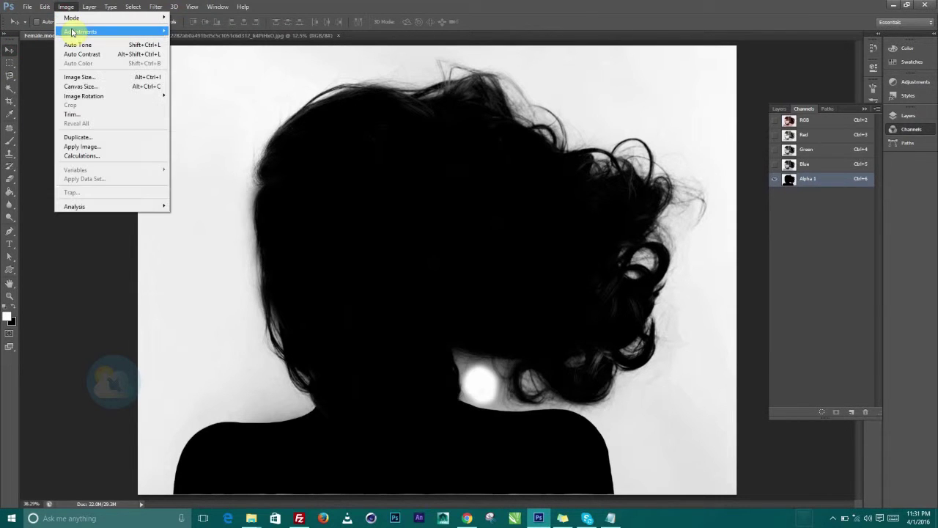
{"action": "mouse_move", "coordinate": [137, 30]}
{"action": "left_click", "coordinate": [217, 41]}
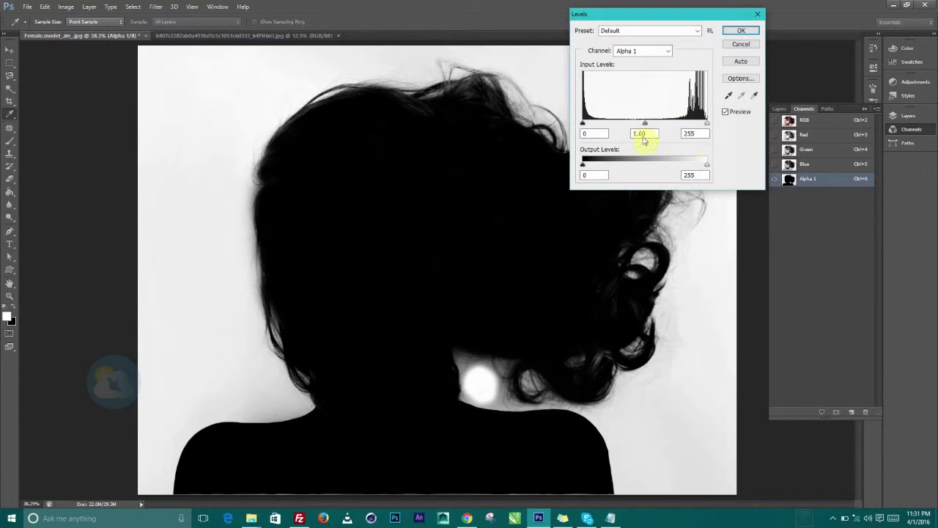
{"action": "mouse_move", "coordinate": [646, 124]}
{"action": "left_mouse_down"}
{"action": "mouse_move", "coordinate": [639, 126]}
{"action": "mouse_move", "coordinate": [650, 124]}
{"action": "left_mouse_up"}
{"action": "mouse_move", "coordinate": [707, 123]}
{"action": "left_mouse_down"}
{"action": "mouse_move", "coordinate": [686, 129]}
{"action": "mouse_move", "coordinate": [695, 126]}
{"action": "left_mouse_up"}
{"action": "left_click_drag", "start_coordinate": [584, 124], "coordinate": [644, 134]}
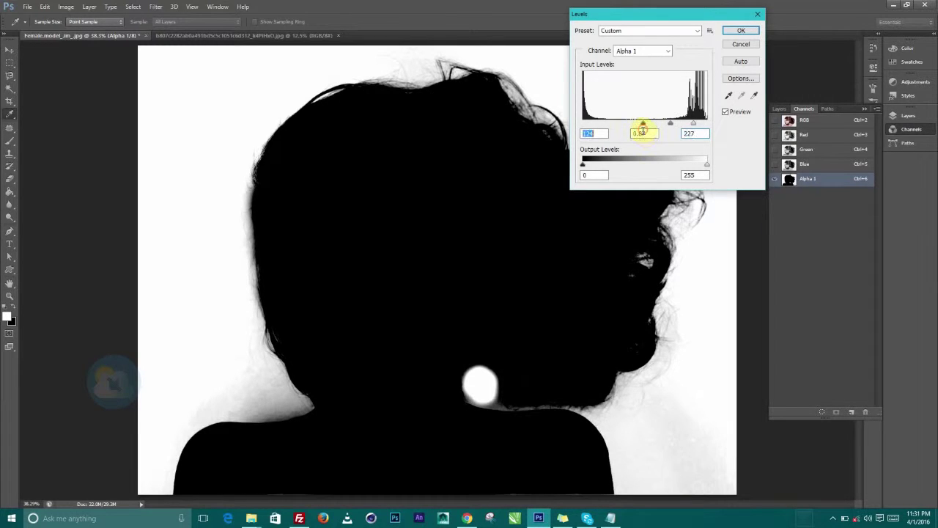
{"action": "left_click_drag", "start_coordinate": [643, 124], "coordinate": [602, 125]}
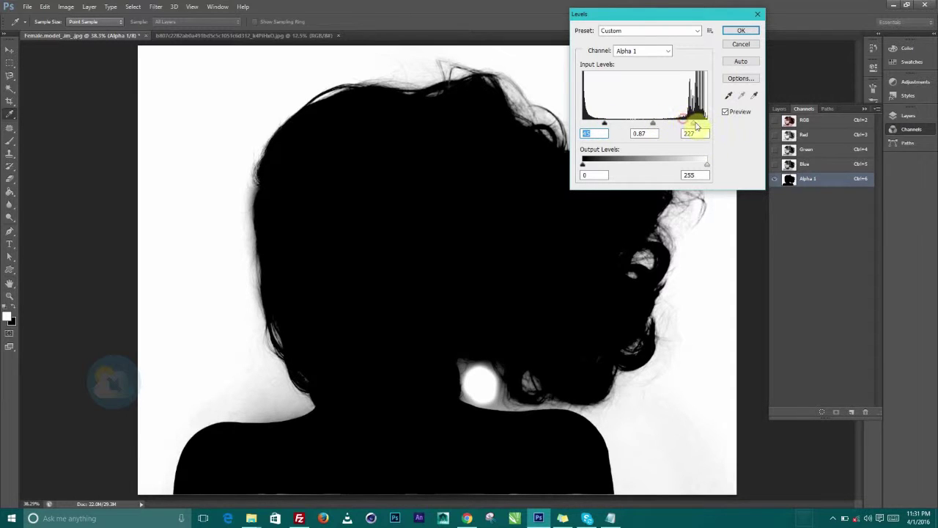
{"action": "left_click_drag", "start_coordinate": [679, 128], "coordinate": [667, 128]}
{"action": "left_click_drag", "start_coordinate": [669, 129], "coordinate": [658, 128]}
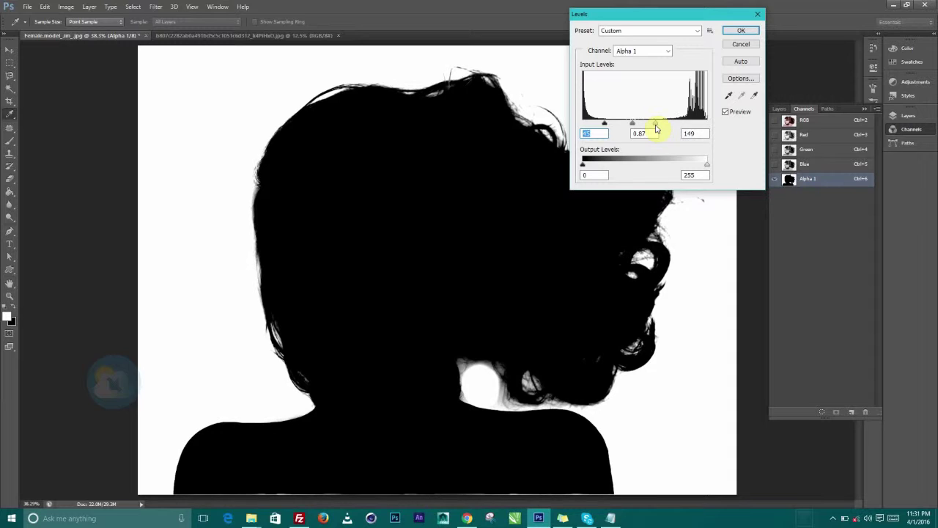
{"action": "left_click", "coordinate": [740, 33]}
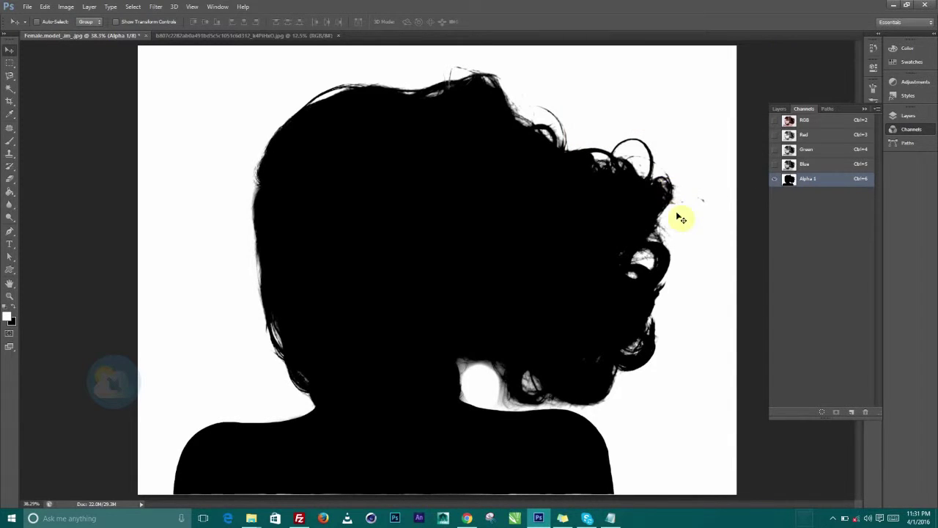
{"action": "left_click", "coordinate": [10, 51]}
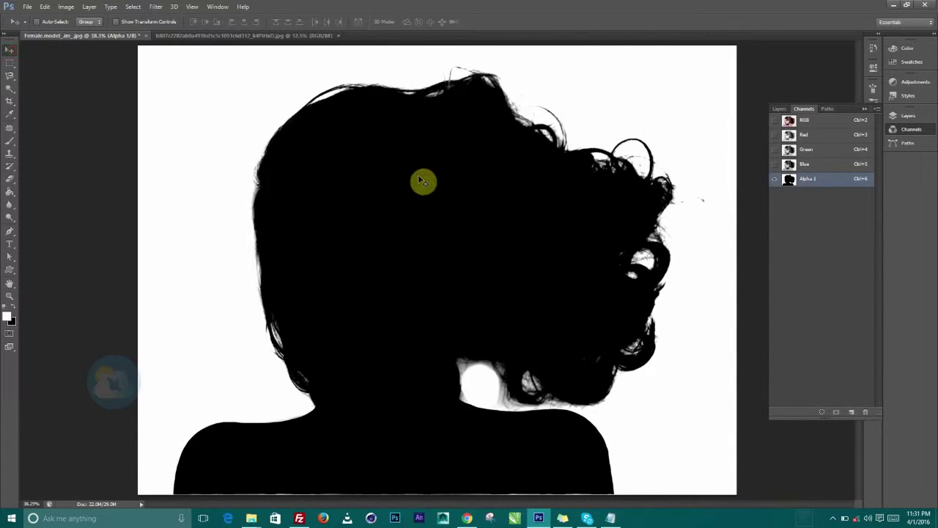
{"action": "key", "text": "ctrl+i"}
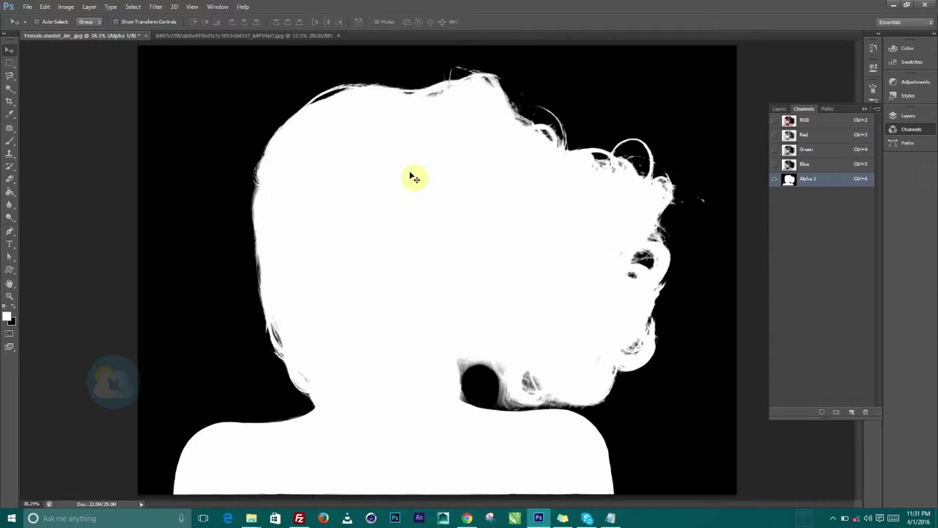
{"action": "key", "text": "ctrl+i"}
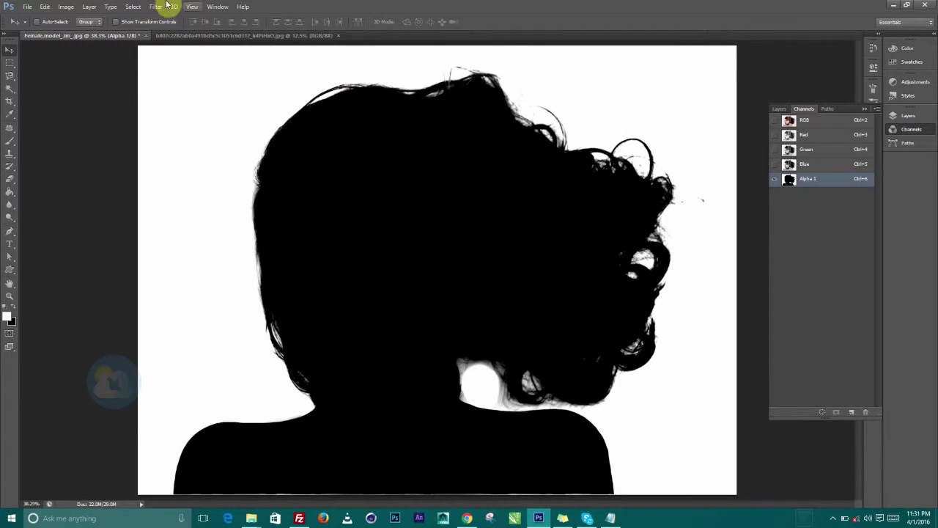
{"action": "left_click", "coordinate": [135, 7]}
{"action": "left_click", "coordinate": [150, 38]}
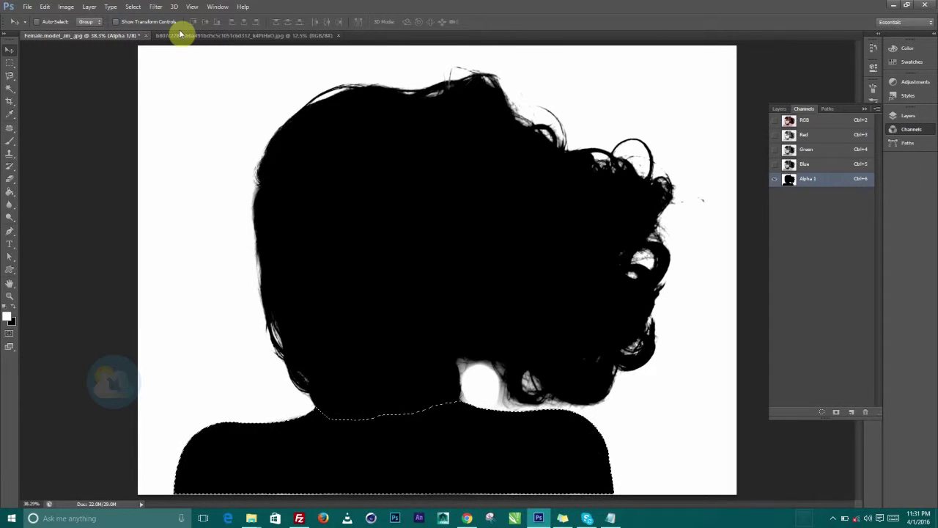
{"action": "left_click", "coordinate": [134, 7]}
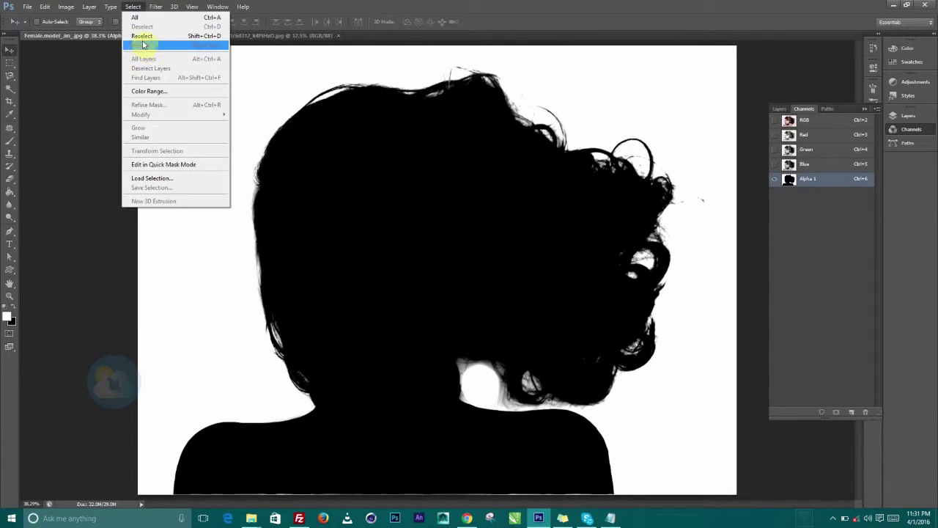
{"action": "left_click", "coordinate": [789, 182]}
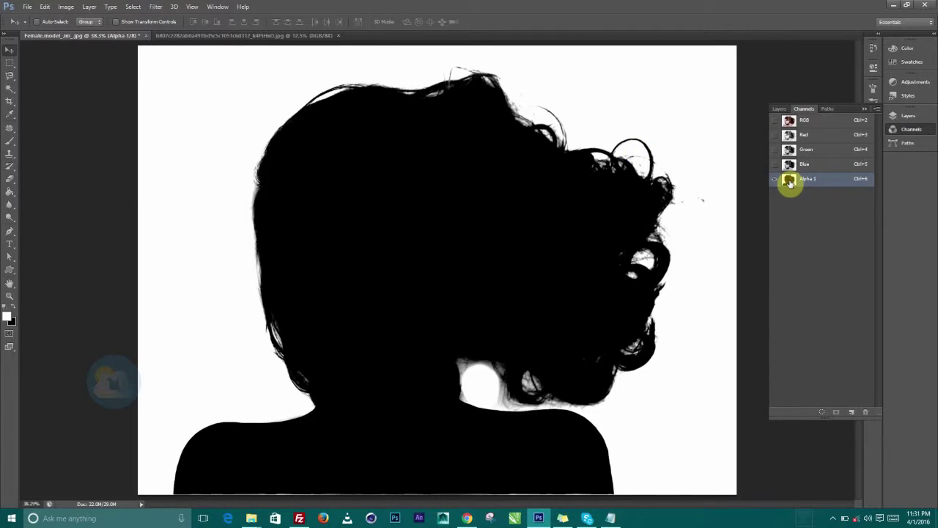
{"action": "left_click", "coordinate": [134, 7]}
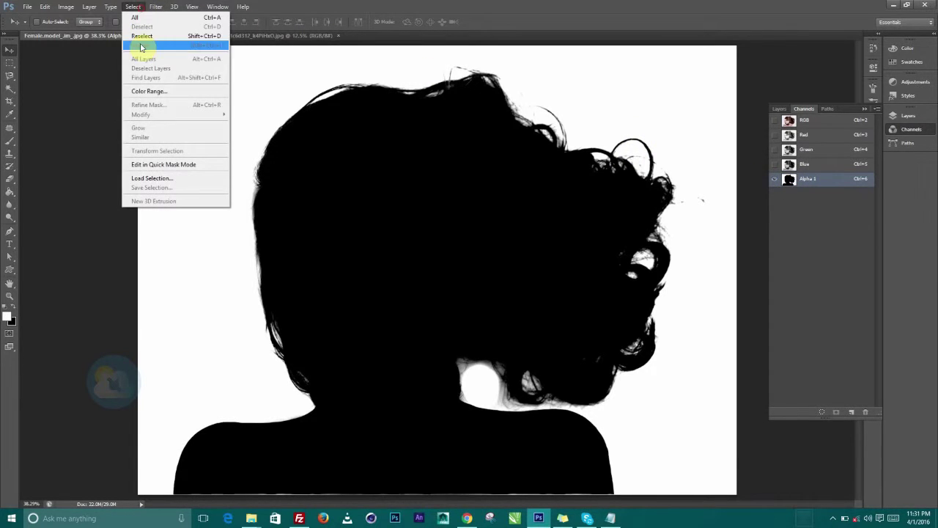
{"action": "left_click", "coordinate": [790, 182]}
Try loading Alpha 1 as a selection and filling its inverse with white, undoing the fill and deselecting.
{"action": "left_click", "coordinate": [791, 183], "text": "ctrl"}
{"action": "left_click", "coordinate": [135, 8]}
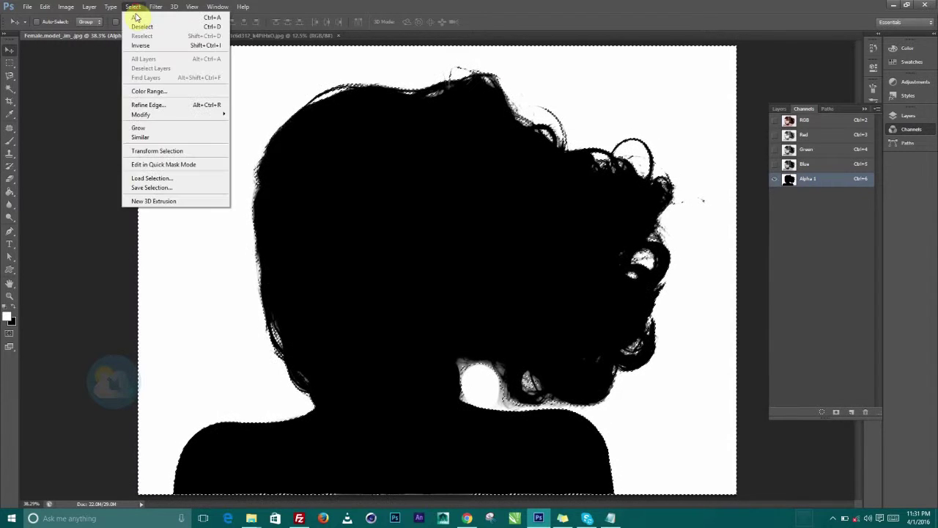
{"action": "left_click", "coordinate": [143, 46]}
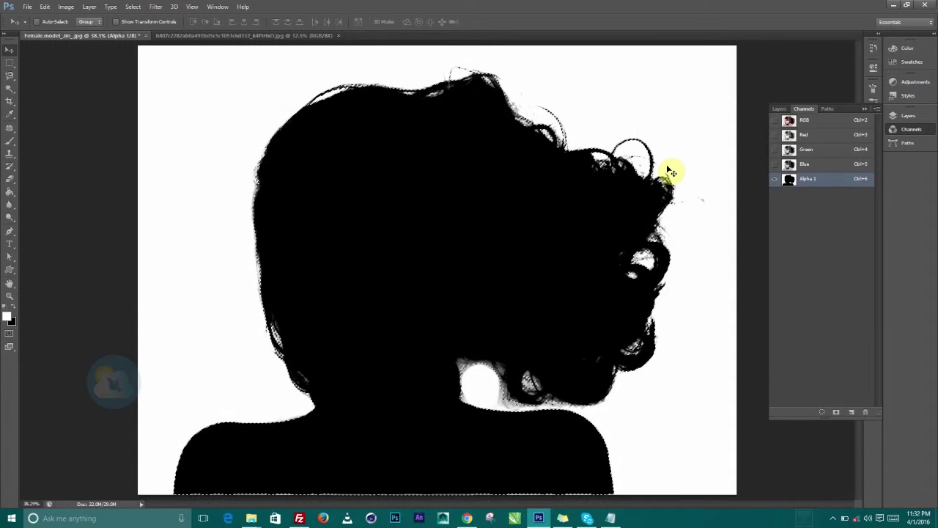
{"action": "key", "text": "alt+BackSpace"}
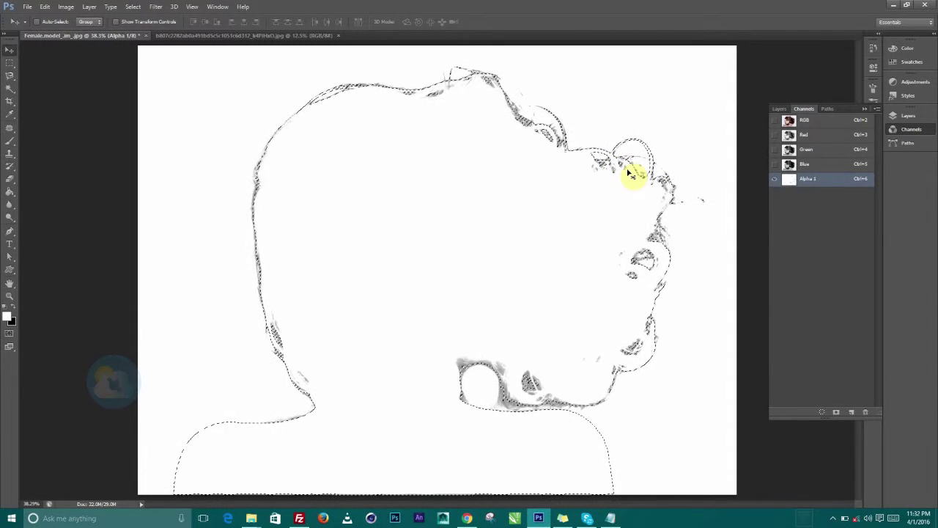
{"action": "key", "text": "ctrl+z"}
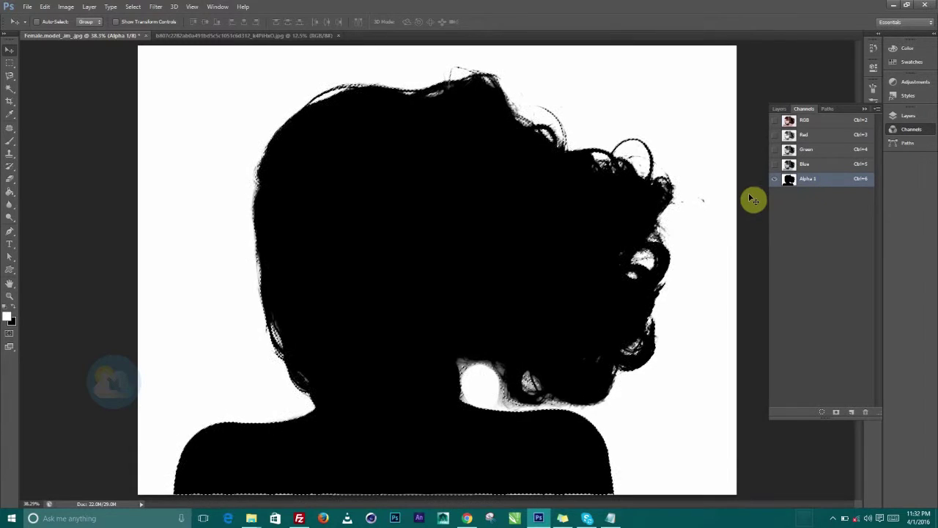
{"action": "key", "text": "ctrl+d"}
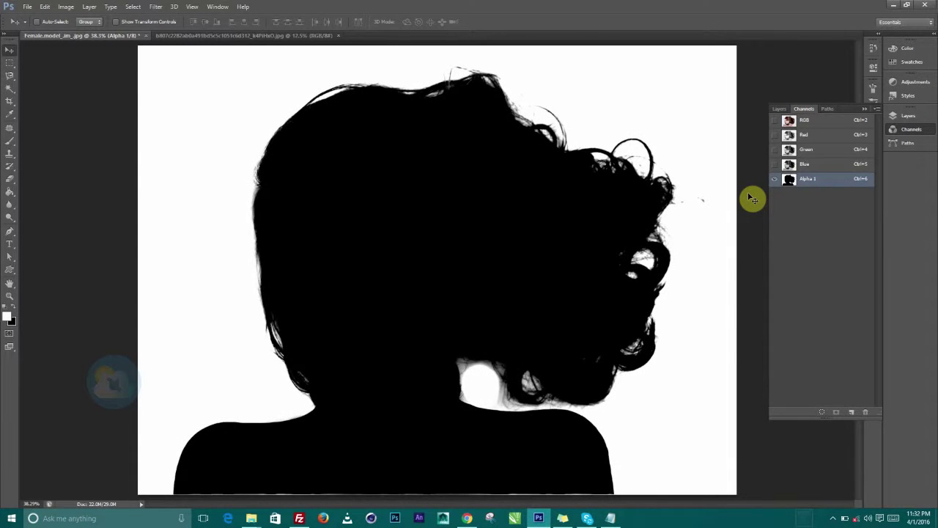
Invert the Alpha 1 channel and apply Levels with input black 58, midtone 1.00 and white 223.
{"action": "key", "text": "ctrl+i"}
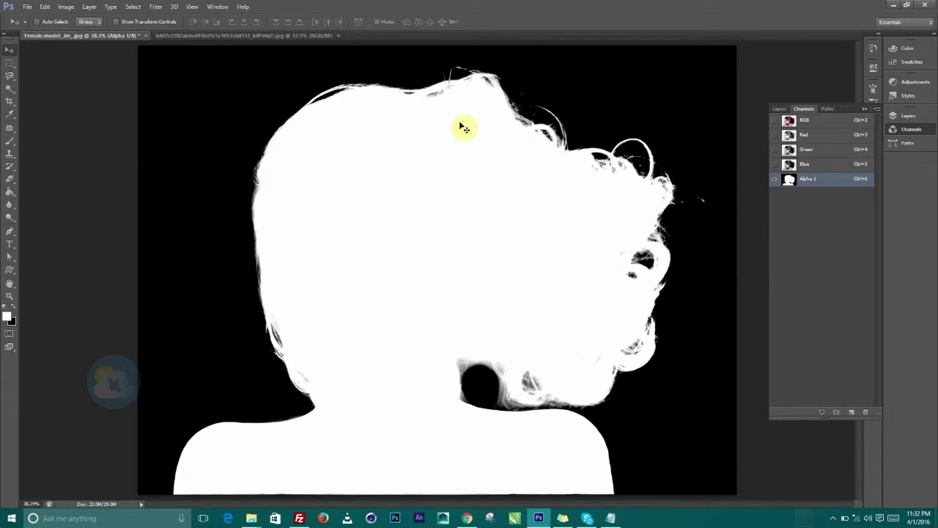
{"action": "key", "text": "ctrl+l"}
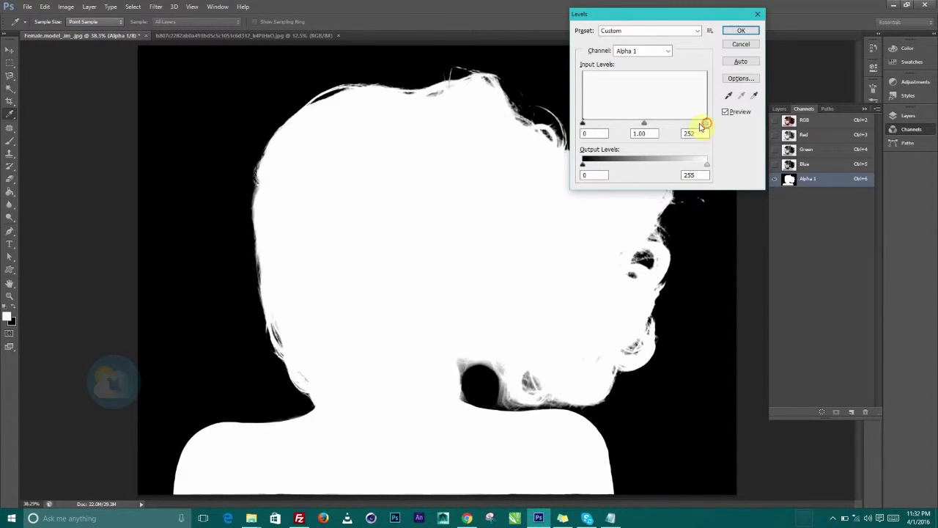
{"action": "left_click_drag", "start_coordinate": [686, 128], "coordinate": [705, 134]}
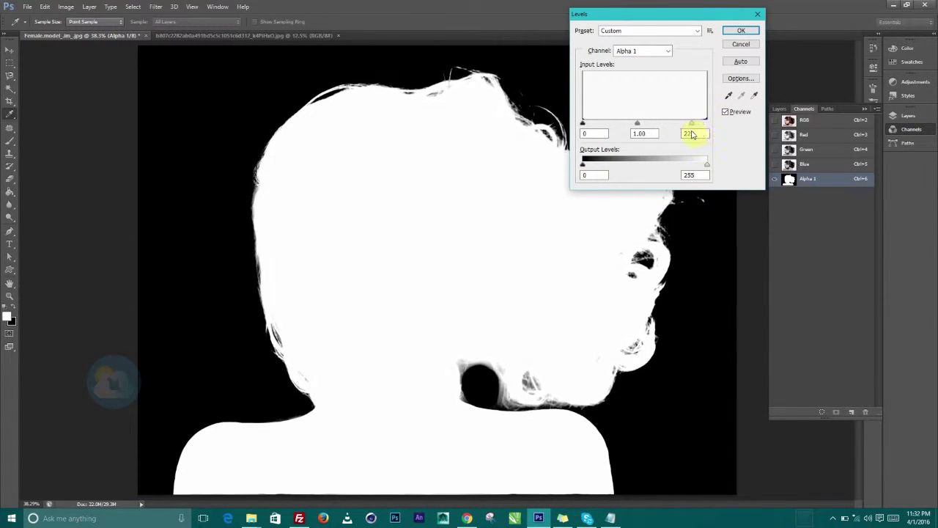
{"action": "left_click_drag", "start_coordinate": [592, 127], "coordinate": [605, 129]}
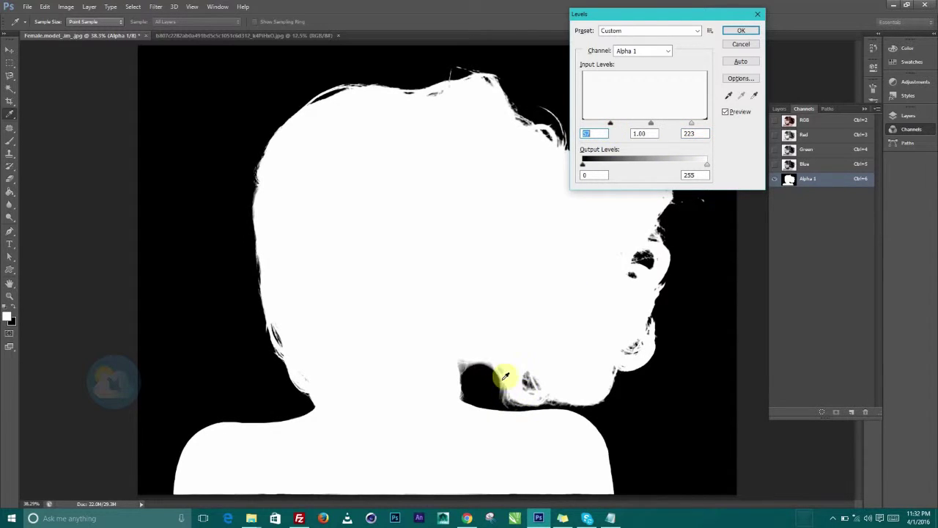
{"action": "left_click_drag", "start_coordinate": [601, 126], "coordinate": [612, 131]}
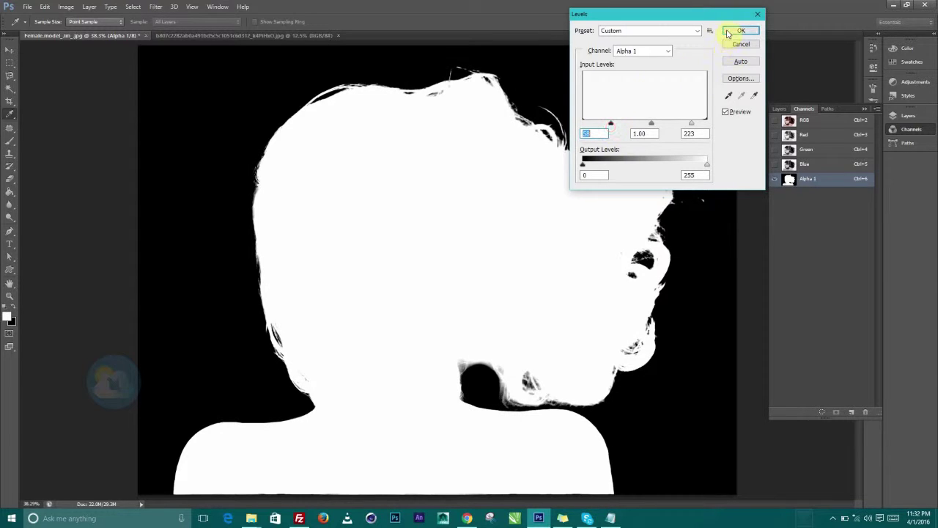
{"action": "left_click", "coordinate": [740, 31]}
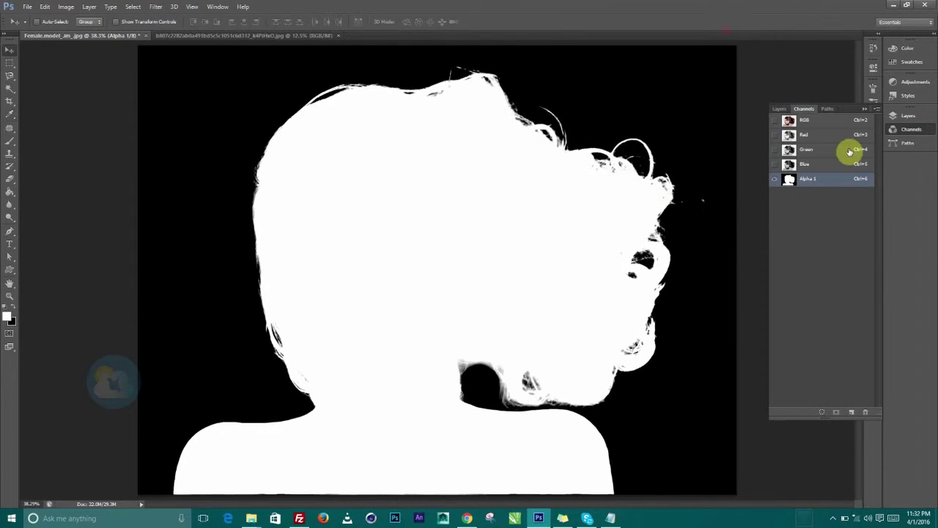
Load Alpha 1 as a selection and, with the RGB composite active, copy the model from the Background onto a new layer.
{"action": "left_click", "coordinate": [790, 185], "text": "ctrl"}
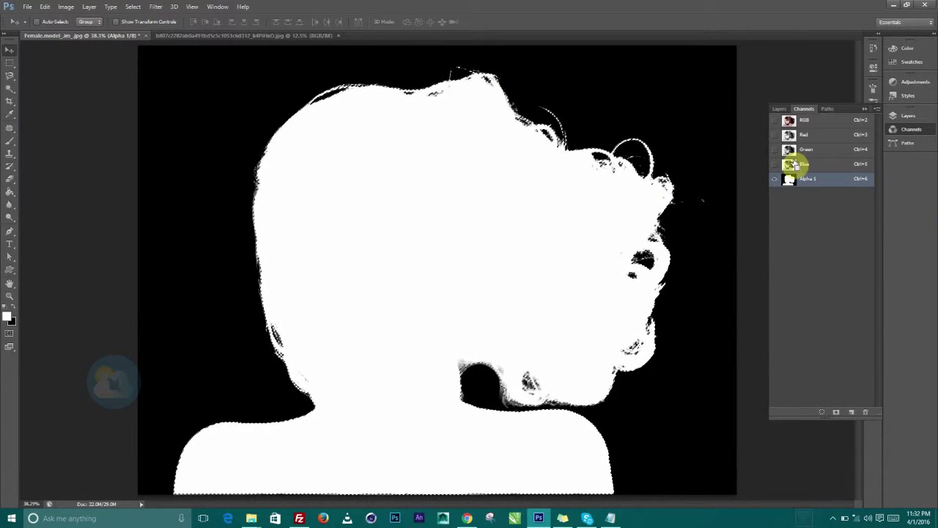
{"action": "left_click", "coordinate": [781, 109]}
{"action": "left_click", "coordinate": [804, 109]}
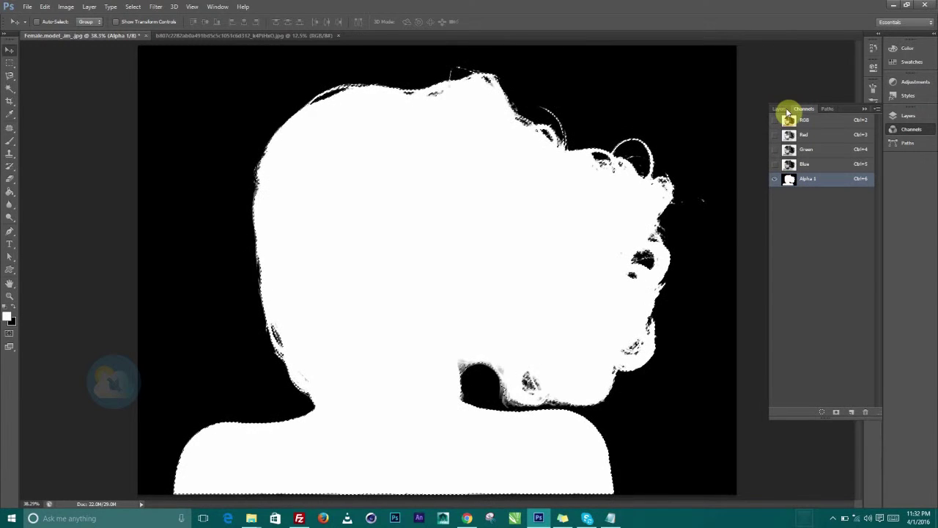
{"action": "left_click", "coordinate": [781, 109]}
{"action": "left_click", "coordinate": [806, 109]}
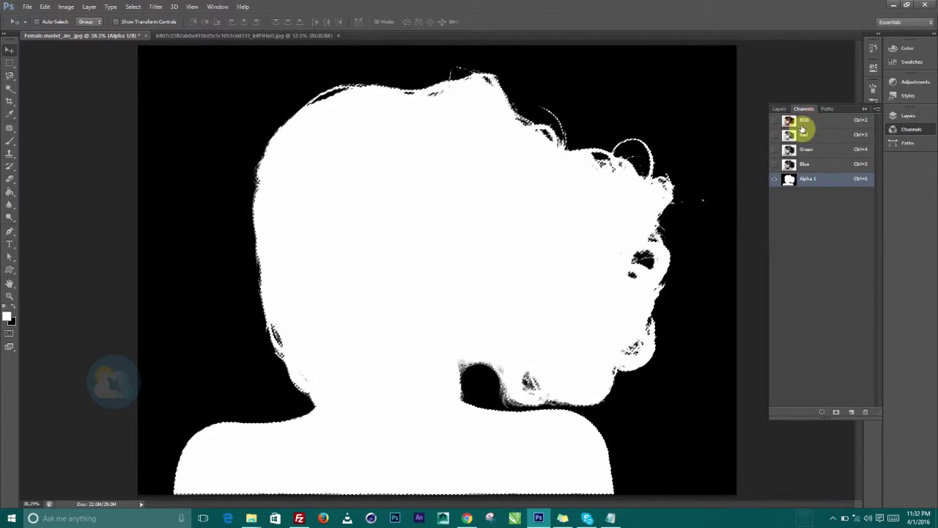
{"action": "left_click", "coordinate": [806, 121]}
{"action": "left_click", "coordinate": [780, 109]}
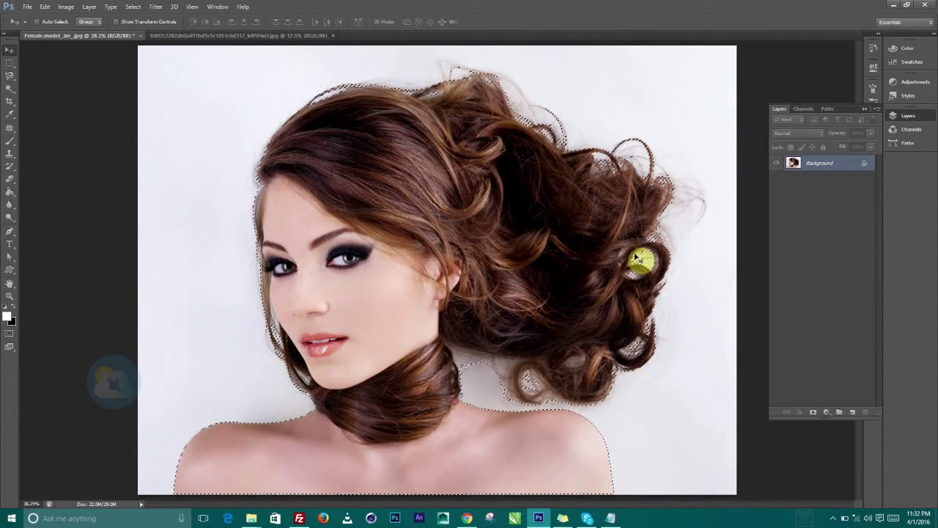
{"action": "key", "text": "ctrl+j"}
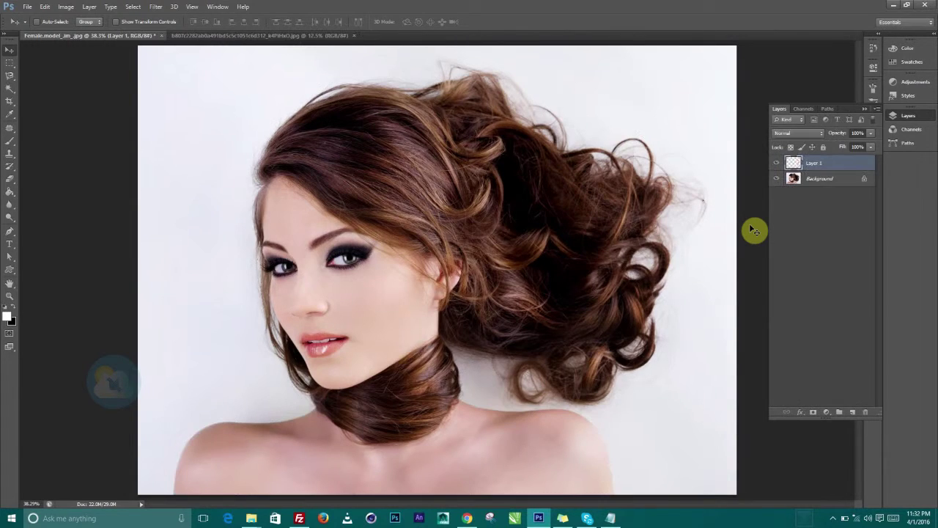
Duplicate the cut-out model layer, Layer 1, and hide the Background layer.
{"action": "left_click", "coordinate": [776, 179]}
{"action": "left_click", "coordinate": [777, 180]}
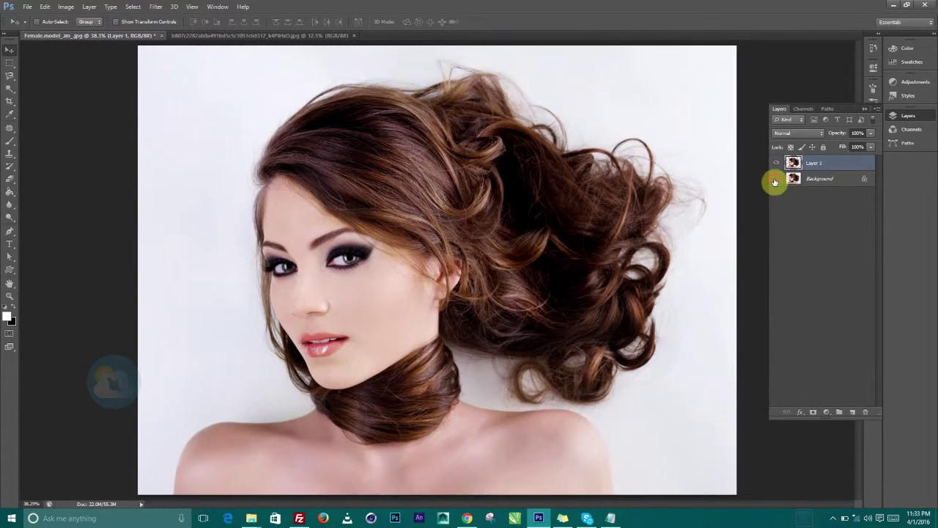
{"action": "left_click", "coordinate": [776, 180]}
{"action": "left_click", "coordinate": [794, 180]}
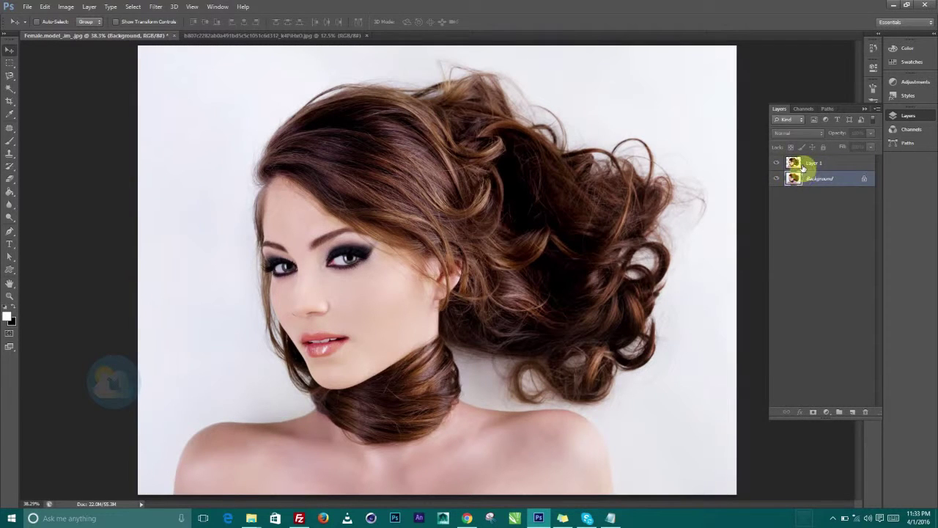
{"action": "left_click_drag", "start_coordinate": [795, 163], "coordinate": [851, 412]}
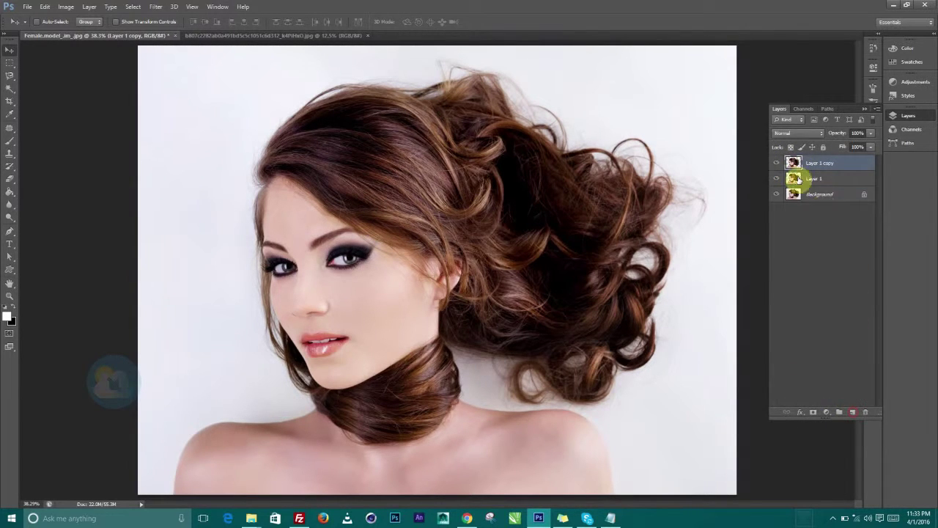
{"action": "left_click", "coordinate": [778, 195]}
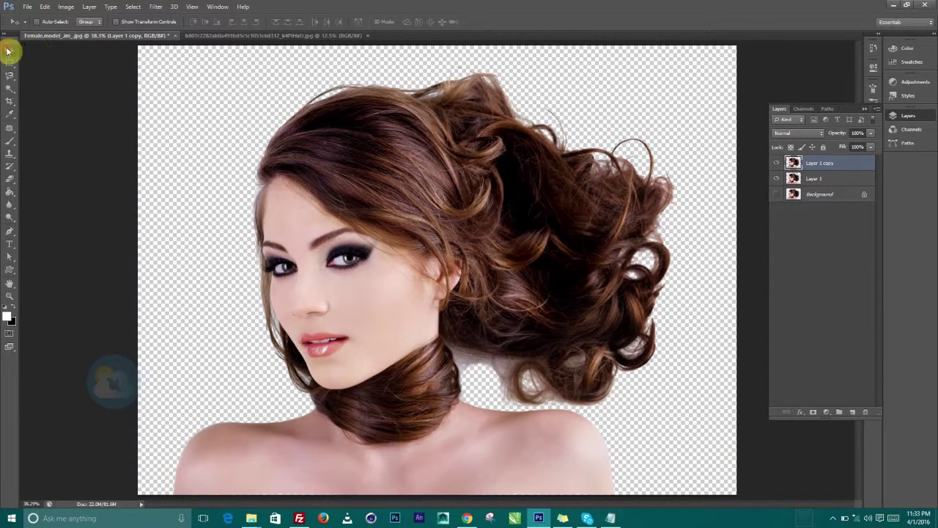
Undo a trial move of the cut-out, hide Layer 1 and make Layer 1 copy the active layer.
{"action": "left_click_drag", "start_coordinate": [461, 210], "coordinate": [522, 158]}
{"action": "key", "text": "ctrl+z"}
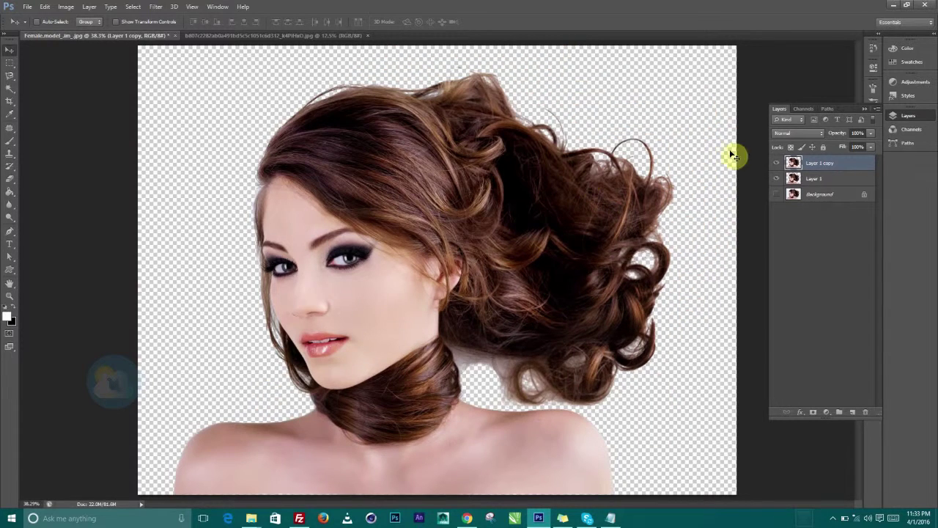
{"action": "left_click", "coordinate": [778, 182]}
{"action": "left_click", "coordinate": [811, 181]}
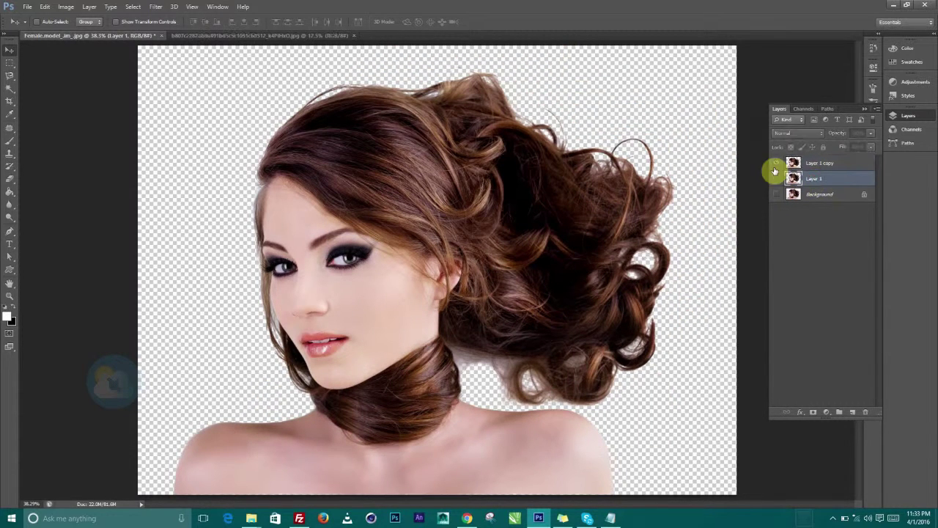
{"action": "left_click", "coordinate": [810, 165]}
Bring the purple bridge photo into the female model document as a new layer above Layer 1 copy.
{"action": "left_click", "coordinate": [225, 35]}
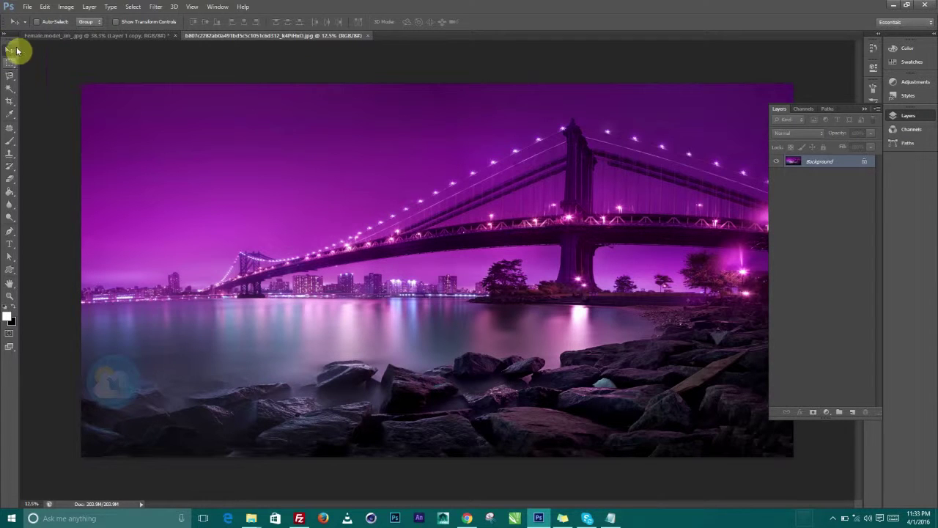
{"action": "left_click", "coordinate": [86, 36]}
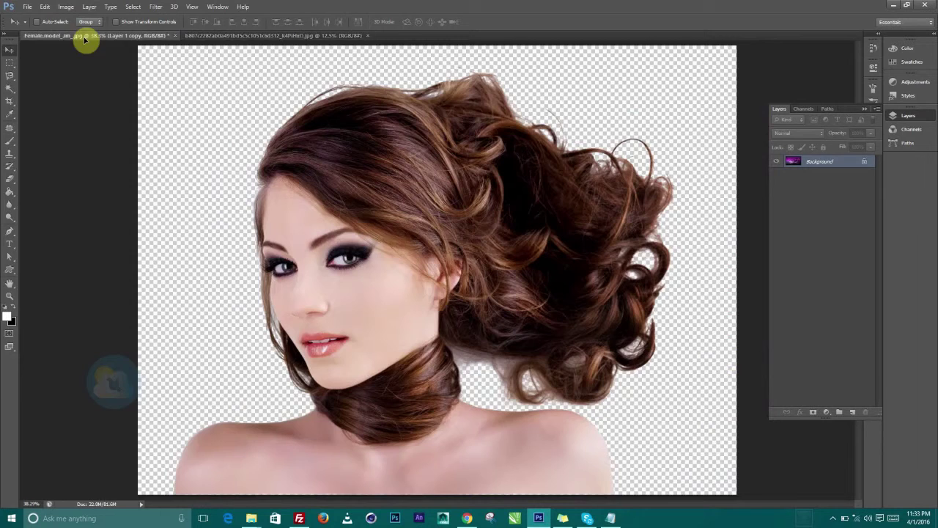
{"action": "key", "text": "ctrl+v"}
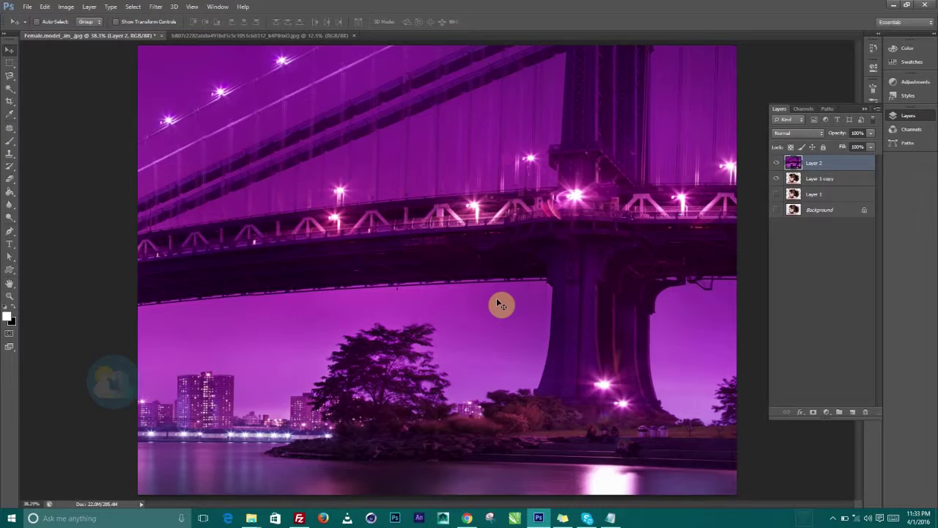
Scale the bridge layer to about 46% with Free Transform and position it so it covers the model canvas.
{"action": "key", "text": "ctrl+minus"}
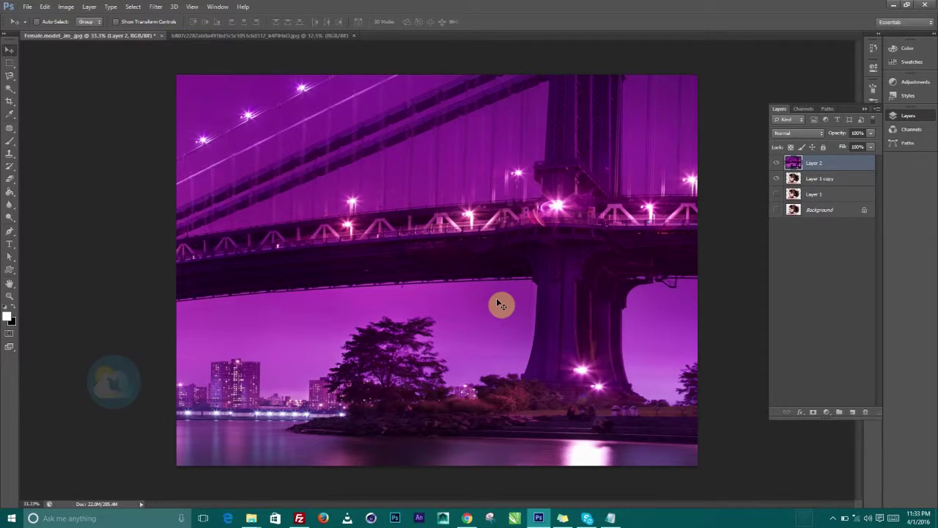
{"action": "left_click", "coordinate": [45, 7]}
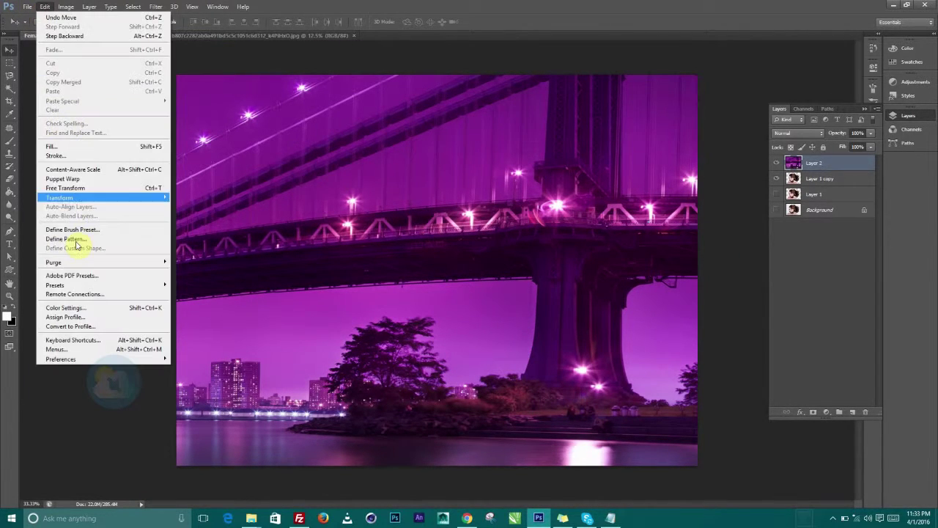
{"action": "left_click", "coordinate": [76, 188]}
{"action": "key", "text": "ctrl+0"}
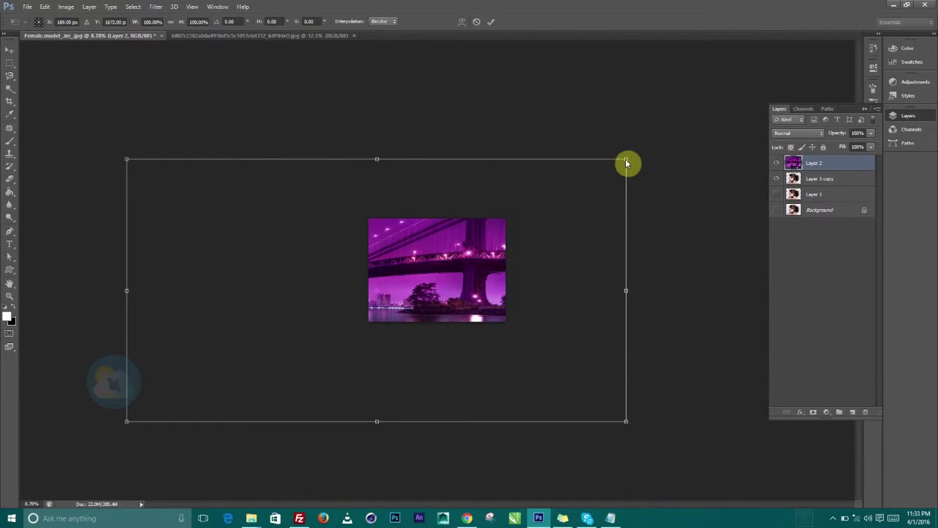
{"action": "left_click_drag", "start_coordinate": [620, 166], "coordinate": [521, 219]}
{"action": "mouse_move", "coordinate": [458, 255]}
{"action": "left_mouse_down"}
{"action": "mouse_move", "coordinate": [483, 238]}
{"action": "mouse_move", "coordinate": [469, 242]}
{"action": "left_mouse_up"}
{"action": "left_click_drag", "start_coordinate": [535, 197], "coordinate": [509, 215]}
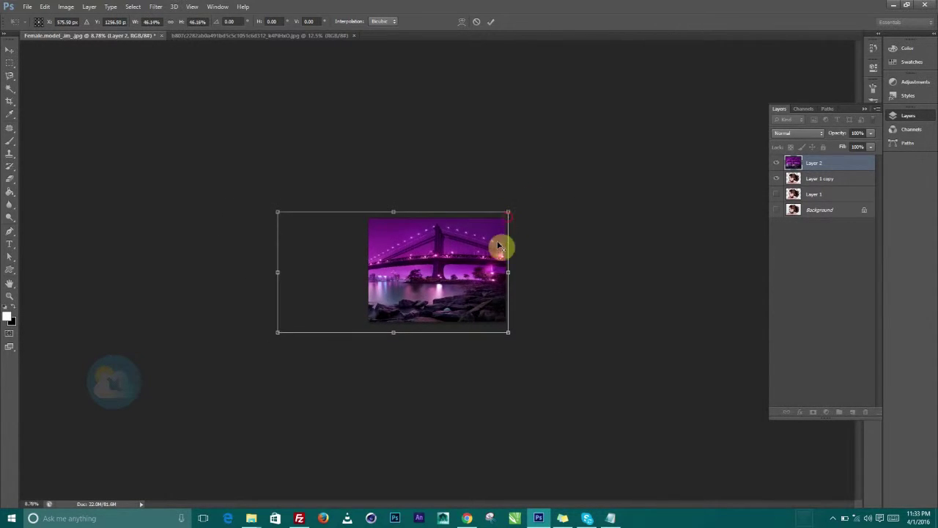
{"action": "scroll", "coordinate": [481, 270], "scroll_direction": "up", "scroll_amount": 2}
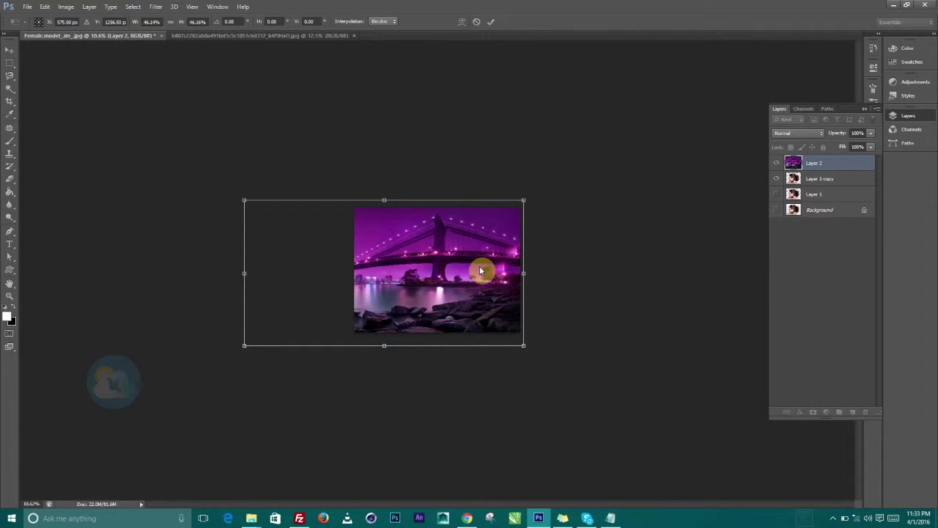
{"action": "left_click", "coordinate": [491, 23]}
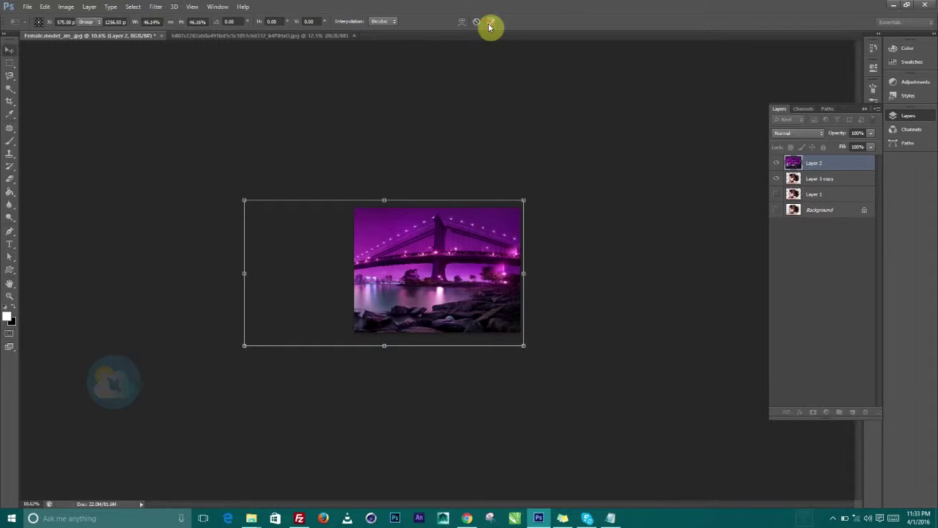
{"action": "key", "text": "ctrl+0"}
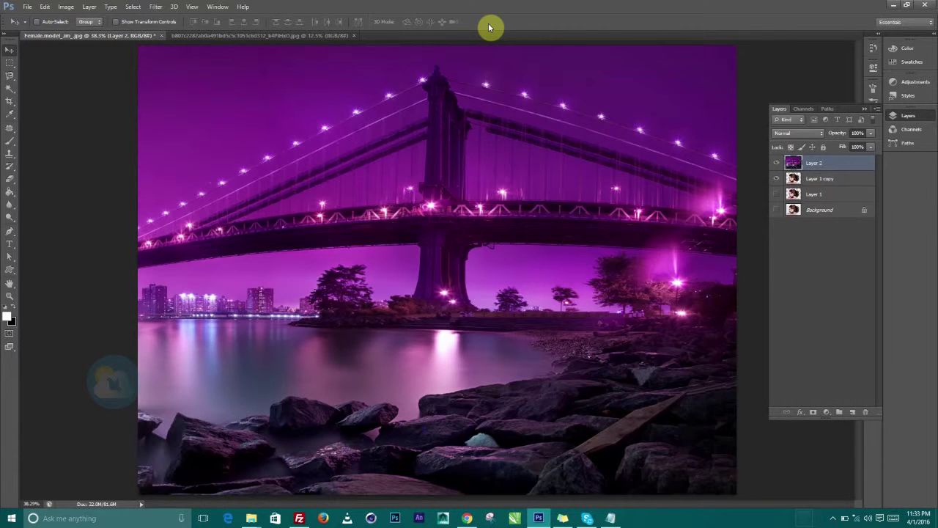
{"action": "left_click_drag", "start_coordinate": [420, 257], "coordinate": [374, 236]}
Load the hidden Layer 1 cut-out's outline as a selection and add it as a layer mask to the bridge layer.
{"action": "left_click", "coordinate": [793, 192], "text": "ctrl"}
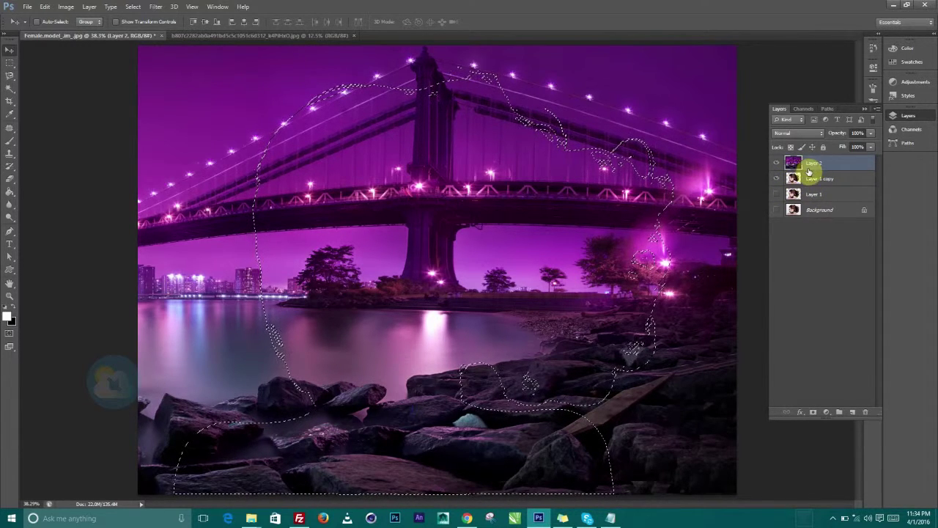
{"action": "left_click", "coordinate": [815, 413]}
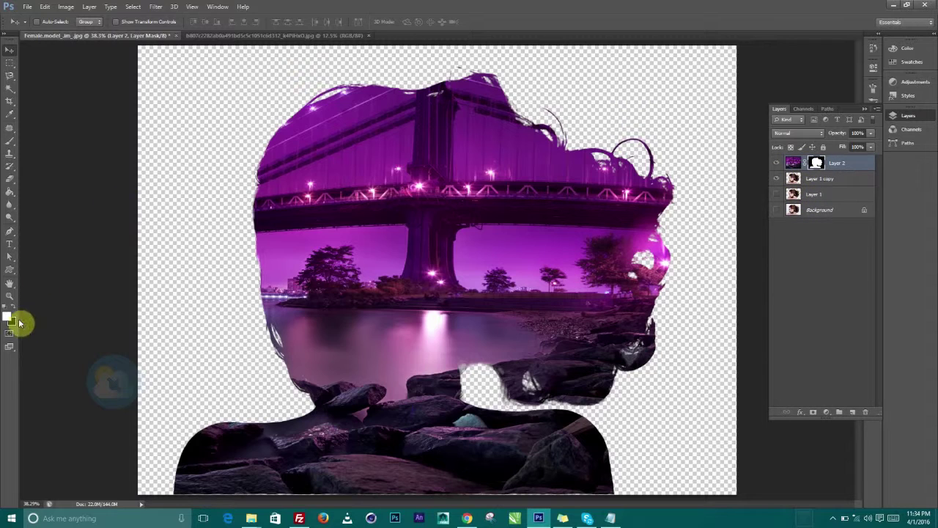
Try painting white with the Brush on the bridge layer's mask outside the hair outline and undo the stroke.
{"action": "left_click", "coordinate": [8, 143]}
{"action": "mouse_move", "coordinate": [560, 153]}
{"action": "left_mouse_down"}
{"action": "mouse_move", "coordinate": [599, 154]}
{"action": "mouse_move", "coordinate": [639, 196]}
{"action": "mouse_move", "coordinate": [593, 135]}
{"action": "mouse_move", "coordinate": [658, 124]}
{"action": "mouse_move", "coordinate": [677, 140]}
{"action": "mouse_move", "coordinate": [715, 116]}
{"action": "mouse_move", "coordinate": [713, 105]}
{"action": "mouse_move", "coordinate": [686, 110]}
{"action": "mouse_move", "coordinate": [668, 88]}
{"action": "mouse_move", "coordinate": [722, 84]}
{"action": "left_mouse_up"}
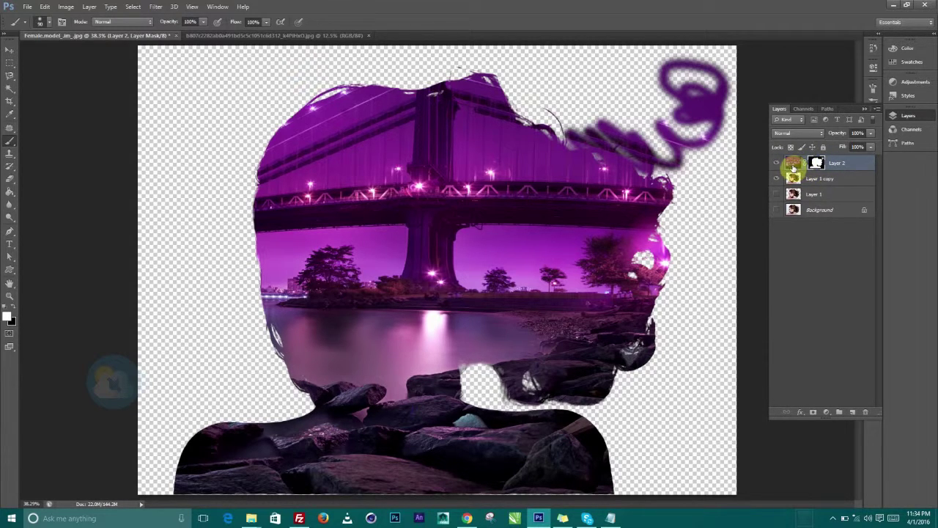
{"action": "left_click", "coordinate": [793, 164]}
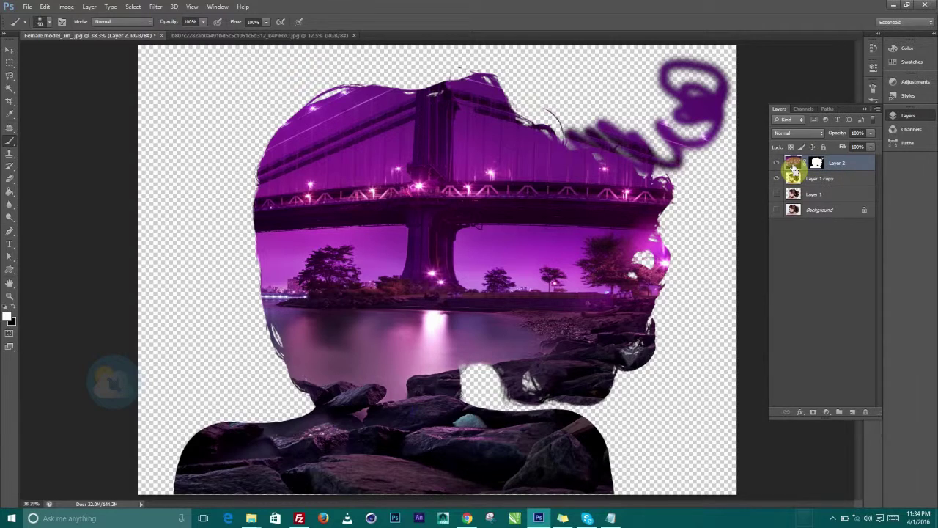
{"action": "key", "text": "ctrl+z"}
Duplicate Layer 1 copy, place the duplicate above the bridge layer and add a white layer mask to it.
{"action": "left_click_drag", "start_coordinate": [797, 183], "coordinate": [839, 411]}
{"action": "left_click_drag", "start_coordinate": [794, 179], "coordinate": [797, 157]}
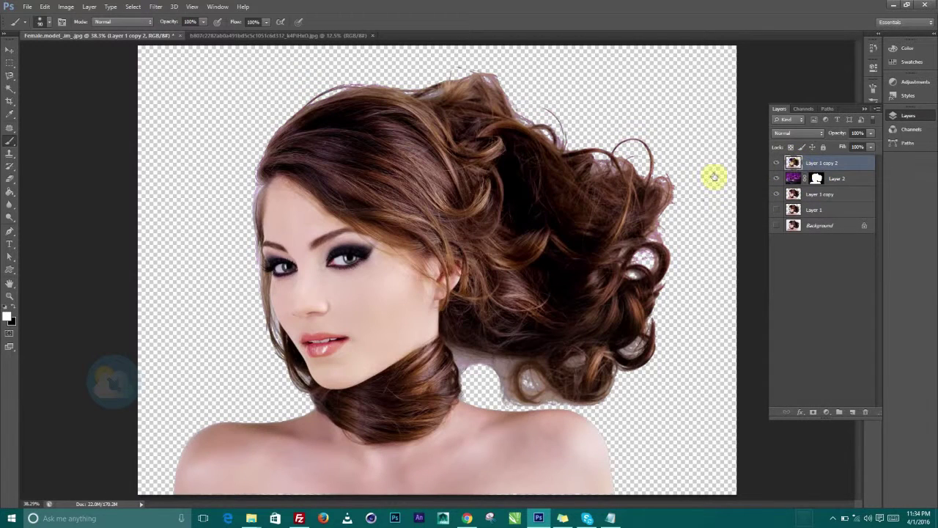
{"action": "left_click", "coordinate": [826, 413]}
{"action": "left_click", "coordinate": [812, 414]}
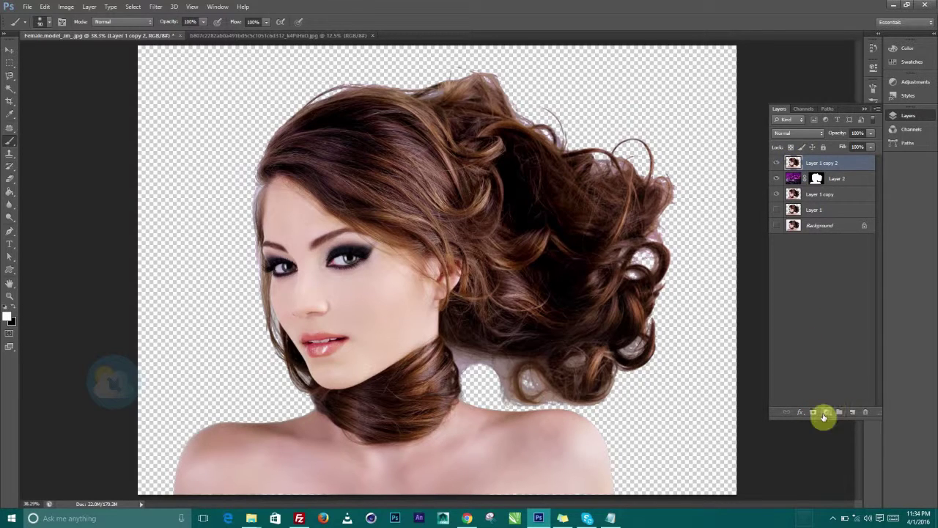
{"action": "left_click", "coordinate": [814, 414]}
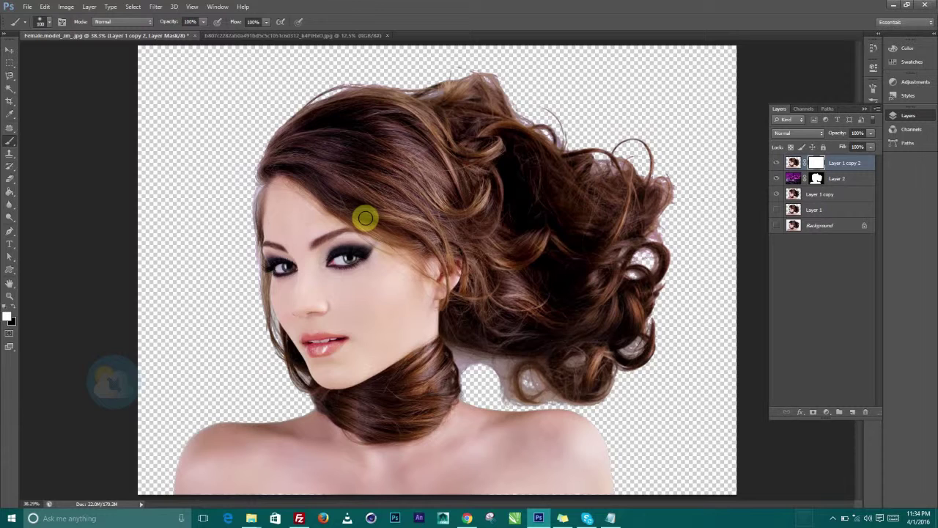
Paint black on the Layer 1 copy 2 mask with a soft 1000 px brush over the hair, neck and shoulders, keeping the face.
{"action": "key", "text": "bracketright"}
{"action": "key", "text": "bracketright"}
{"action": "key", "text": "bracketright"}
{"action": "key", "text": "bracketright"}
{"action": "key", "text": "bracketright"}
{"action": "key", "text": "bracketright"}
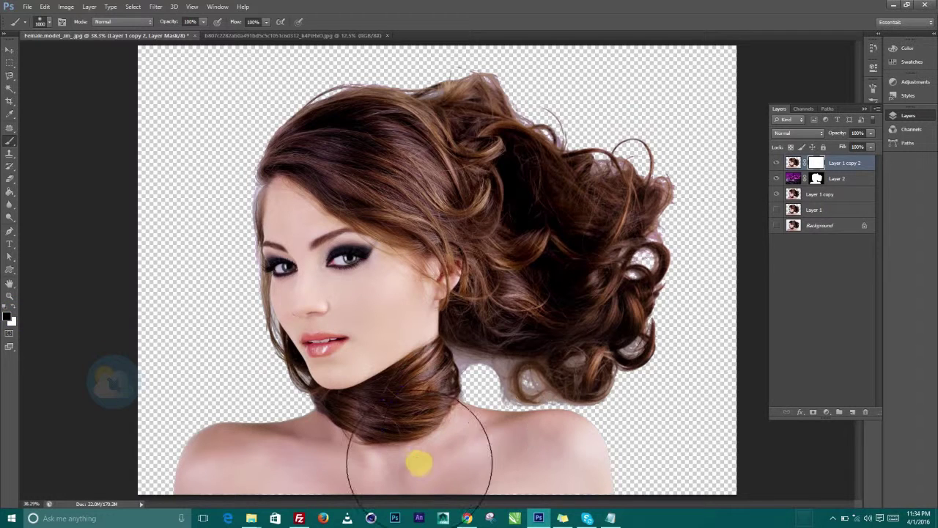
{"action": "mouse_move", "coordinate": [411, 465]}
{"action": "left_mouse_down"}
{"action": "mouse_move", "coordinate": [576, 461]}
{"action": "mouse_move", "coordinate": [445, 486]}
{"action": "mouse_move", "coordinate": [302, 493]}
{"action": "mouse_move", "coordinate": [163, 459]}
{"action": "mouse_move", "coordinate": [124, 429]}
{"action": "mouse_move", "coordinate": [130, 398]}
{"action": "left_mouse_up"}
{"action": "mouse_move", "coordinate": [503, 144]}
{"action": "left_mouse_down"}
{"action": "mouse_move", "coordinate": [631, 179]}
{"action": "mouse_move", "coordinate": [668, 161]}
{"action": "mouse_move", "coordinate": [570, 106]}
{"action": "mouse_move", "coordinate": [498, 80]}
{"action": "mouse_move", "coordinate": [338, 34]}
{"action": "mouse_move", "coordinate": [203, 21]}
{"action": "mouse_move", "coordinate": [570, 231]}
{"action": "mouse_move", "coordinate": [618, 234]}
{"action": "mouse_move", "coordinate": [512, 252]}
{"action": "mouse_move", "coordinate": [562, 309]}
{"action": "mouse_move", "coordinate": [622, 305]}
{"action": "mouse_move", "coordinate": [606, 323]}
{"action": "mouse_move", "coordinate": [541, 349]}
{"action": "mouse_move", "coordinate": [626, 372]}
{"action": "mouse_move", "coordinate": [620, 346]}
{"action": "mouse_move", "coordinate": [478, 244]}
{"action": "mouse_move", "coordinate": [376, 144]}
{"action": "mouse_move", "coordinate": [308, 107]}
{"action": "mouse_move", "coordinate": [238, 138]}
{"action": "mouse_move", "coordinate": [225, 204]}
{"action": "mouse_move", "coordinate": [179, 254]}
{"action": "mouse_move", "coordinate": [334, 347]}
{"action": "mouse_move", "coordinate": [458, 355]}
{"action": "mouse_move", "coordinate": [547, 387]}
{"action": "mouse_move", "coordinate": [505, 344]}
{"action": "mouse_move", "coordinate": [587, 353]}
{"action": "mouse_move", "coordinate": [650, 283]}
{"action": "mouse_move", "coordinate": [617, 209]}
{"action": "mouse_move", "coordinate": [648, 133]}
{"action": "mouse_move", "coordinate": [404, 201]}
{"action": "mouse_move", "coordinate": [394, 233]}
{"action": "mouse_move", "coordinate": [463, 287]}
{"action": "mouse_move", "coordinate": [512, 307]}
{"action": "mouse_move", "coordinate": [382, 345]}
{"action": "mouse_move", "coordinate": [208, 357]}
{"action": "mouse_move", "coordinate": [214, 351]}
{"action": "mouse_move", "coordinate": [186, 379]}
{"action": "mouse_move", "coordinate": [235, 382]}
{"action": "mouse_move", "coordinate": [174, 410]}
{"action": "mouse_move", "coordinate": [362, 458]}
{"action": "mouse_move", "coordinate": [483, 471]}
{"action": "left_mouse_up"}
{"action": "mouse_move", "coordinate": [555, 210]}
{"action": "left_mouse_down"}
{"action": "mouse_move", "coordinate": [583, 203]}
{"action": "mouse_move", "coordinate": [329, 76]}
{"action": "mouse_move", "coordinate": [505, 118]}
{"action": "left_mouse_up"}
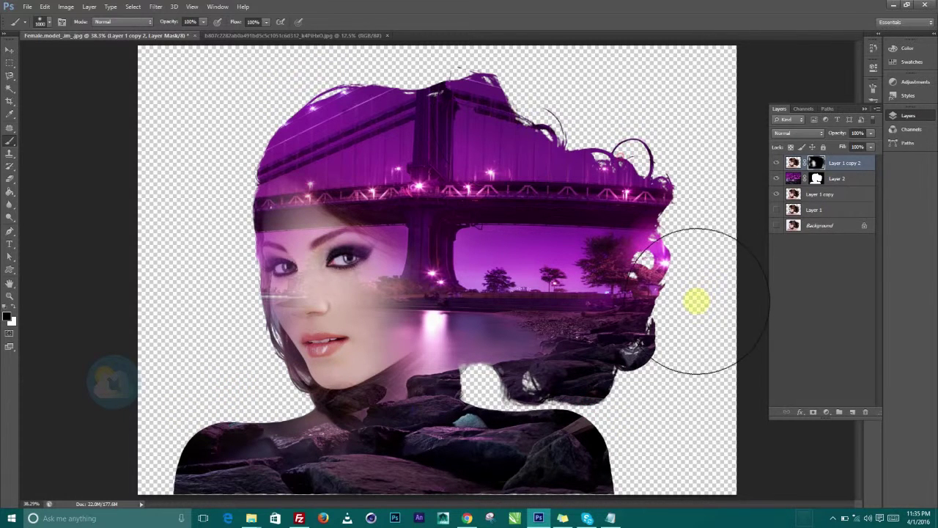
{"action": "left_click_drag", "start_coordinate": [283, 437], "coordinate": [235, 437]}
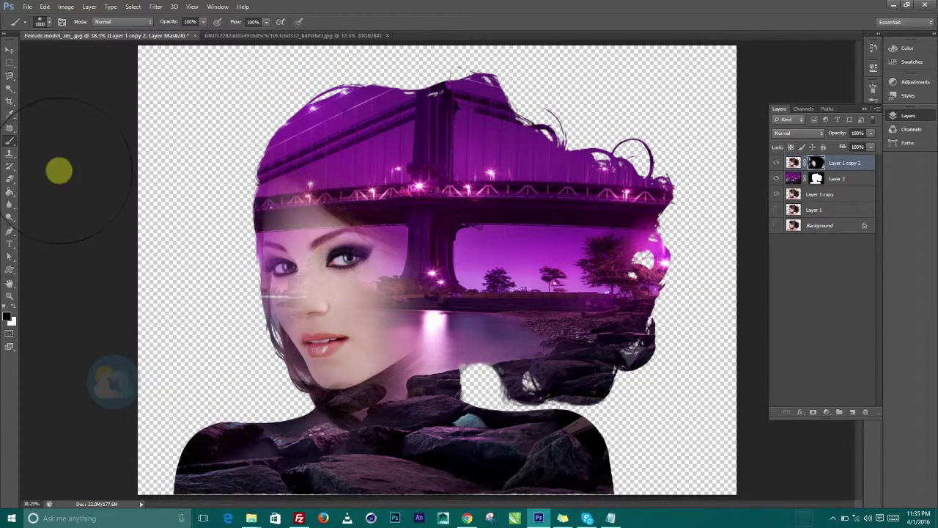
{"action": "left_click", "coordinate": [9, 49]}
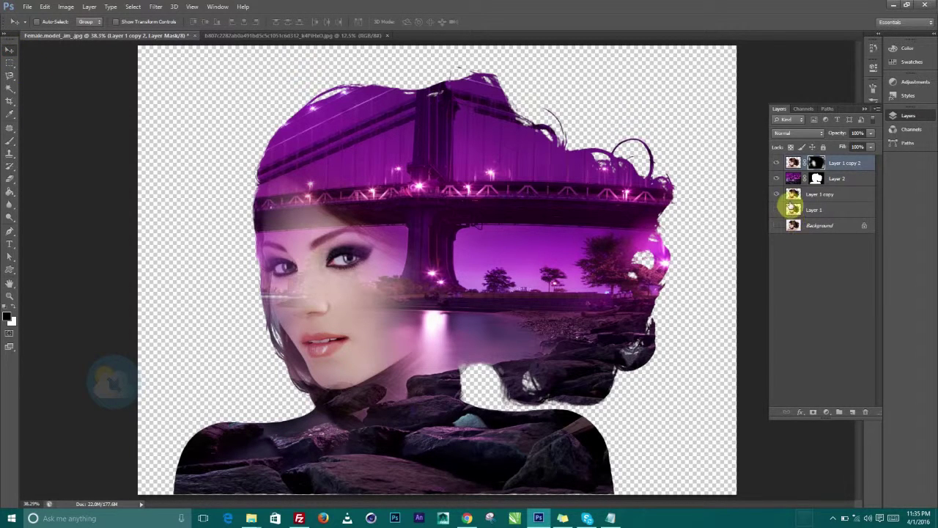
Duplicate Layer 1 copy again, place the duplicate at the top of the layer stack and set its blend mode to Screen.
{"action": "left_click_drag", "start_coordinate": [793, 193], "coordinate": [852, 411]}
{"action": "left_click_drag", "start_coordinate": [803, 196], "coordinate": [811, 162]}
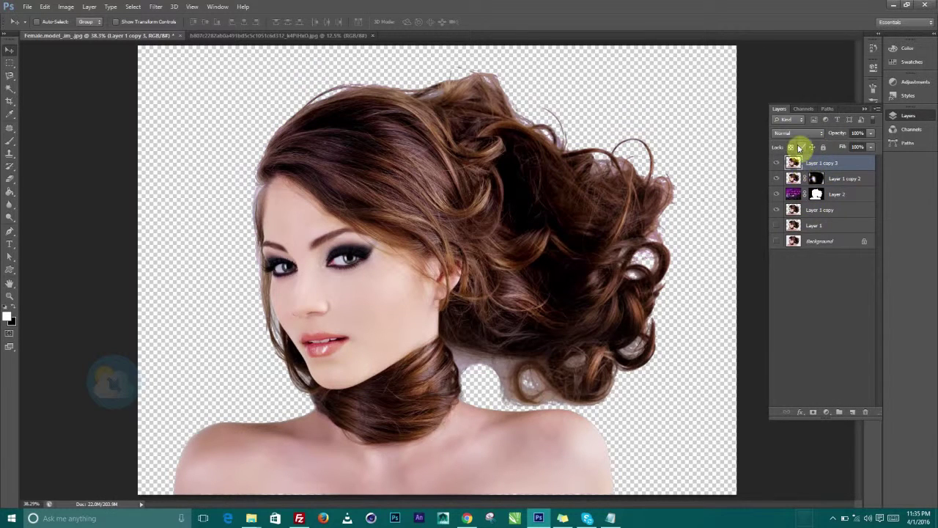
{"action": "left_click", "coordinate": [797, 133]}
{"action": "left_click", "coordinate": [784, 182]}
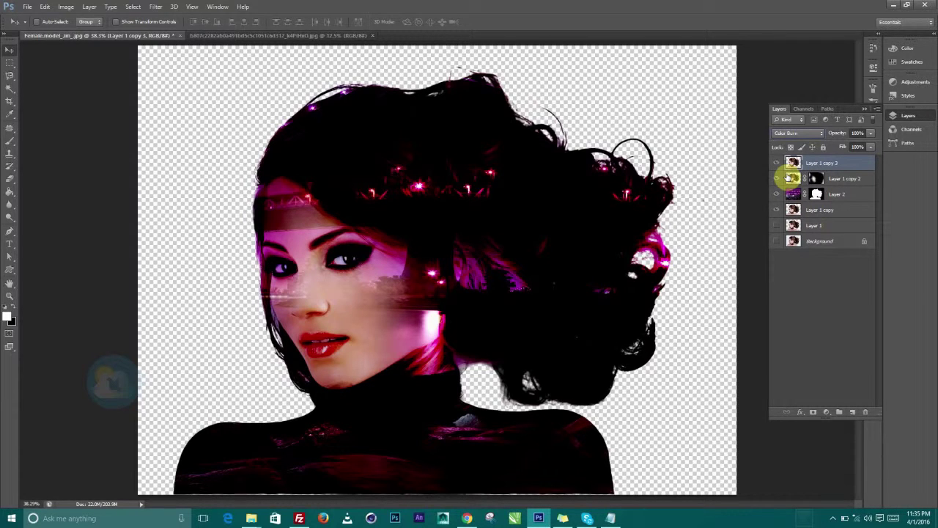
{"action": "left_click", "coordinate": [794, 136]}
{"action": "left_click", "coordinate": [783, 222]}
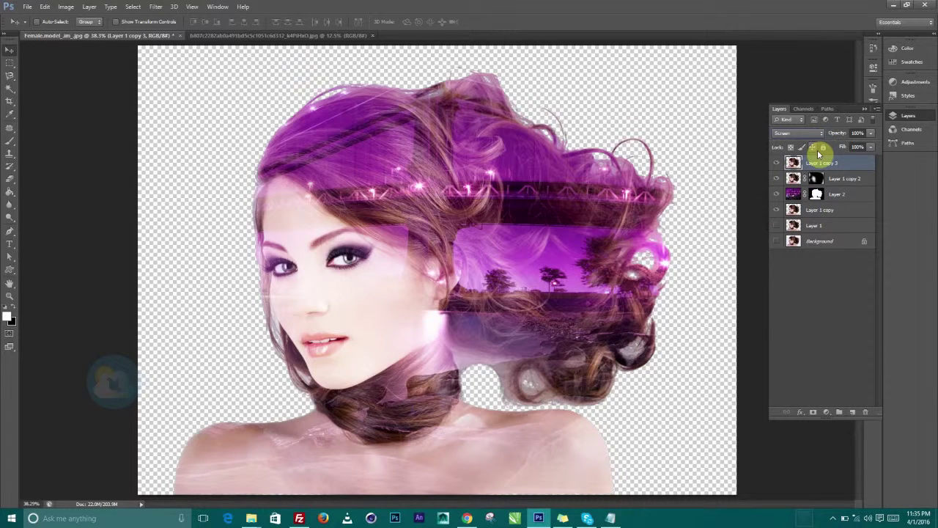
Add a layer mask to the Screen-blended duplicate and paint black over the hair and shoulders, leaving the face area.
{"action": "left_click", "coordinate": [812, 413]}
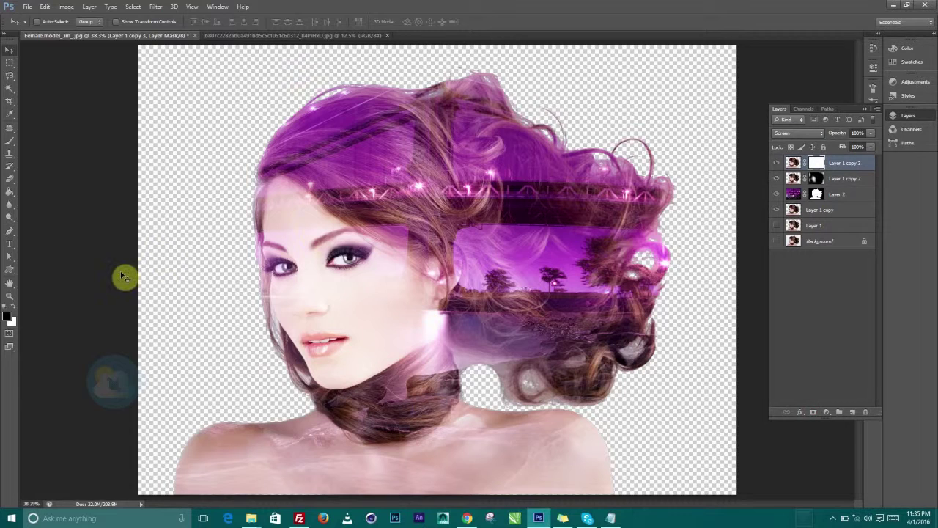
{"action": "key", "text": "b"}
{"action": "mouse_move", "coordinate": [372, 125]}
{"action": "left_mouse_down"}
{"action": "mouse_move", "coordinate": [435, 139]}
{"action": "mouse_move", "coordinate": [359, 121]}
{"action": "mouse_move", "coordinate": [594, 182]}
{"action": "mouse_move", "coordinate": [587, 297]}
{"action": "mouse_move", "coordinate": [319, 131]}
{"action": "mouse_move", "coordinate": [415, 157]}
{"action": "mouse_move", "coordinate": [394, 152]}
{"action": "mouse_move", "coordinate": [497, 271]}
{"action": "mouse_move", "coordinate": [386, 173]}
{"action": "mouse_move", "coordinate": [198, 168]}
{"action": "mouse_move", "coordinate": [190, 182]}
{"action": "left_mouse_up"}
{"action": "mouse_move", "coordinate": [188, 258]}
{"action": "left_mouse_down"}
{"action": "mouse_move", "coordinate": [186, 502]}
{"action": "mouse_move", "coordinate": [263, 465]}
{"action": "mouse_move", "coordinate": [399, 519]}
{"action": "mouse_move", "coordinate": [509, 472]}
{"action": "mouse_move", "coordinate": [609, 469]}
{"action": "mouse_move", "coordinate": [586, 370]}
{"action": "mouse_move", "coordinate": [601, 387]}
{"action": "mouse_move", "coordinate": [626, 358]}
{"action": "mouse_move", "coordinate": [495, 305]}
{"action": "mouse_move", "coordinate": [544, 330]}
{"action": "mouse_move", "coordinate": [461, 453]}
{"action": "mouse_move", "coordinate": [276, 468]}
{"action": "mouse_move", "coordinate": [233, 428]}
{"action": "mouse_move", "coordinate": [240, 415]}
{"action": "mouse_move", "coordinate": [179, 319]}
{"action": "mouse_move", "coordinate": [402, 296]}
{"action": "mouse_move", "coordinate": [464, 175]}
{"action": "mouse_move", "coordinate": [557, 121]}
{"action": "left_mouse_up"}
{"action": "left_click", "coordinate": [8, 50]}
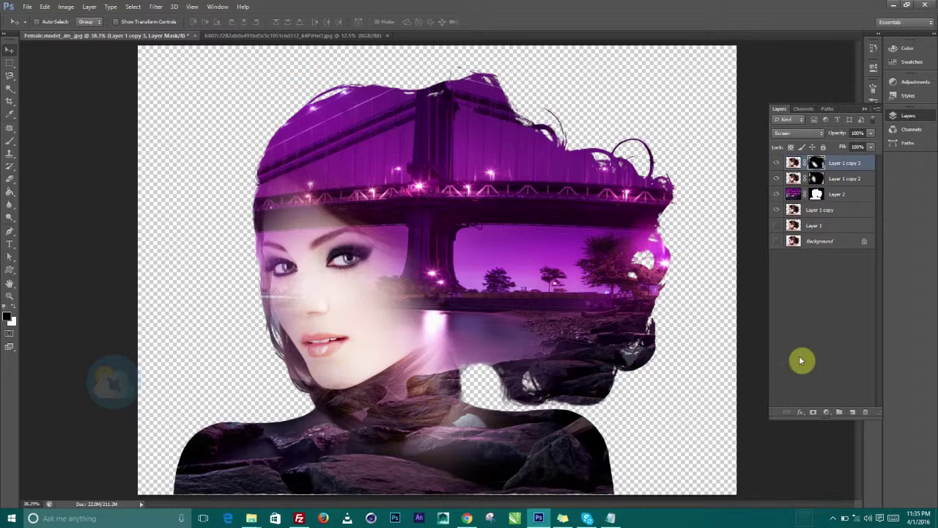
Create a new layer, place it directly below Layer 1 copy and fill it with white as a backdrop.
{"action": "left_click", "coordinate": [852, 412]}
{"action": "left_click_drag", "start_coordinate": [800, 166], "coordinate": [805, 239]}
{"action": "key", "text": "alt+BackSpace"}
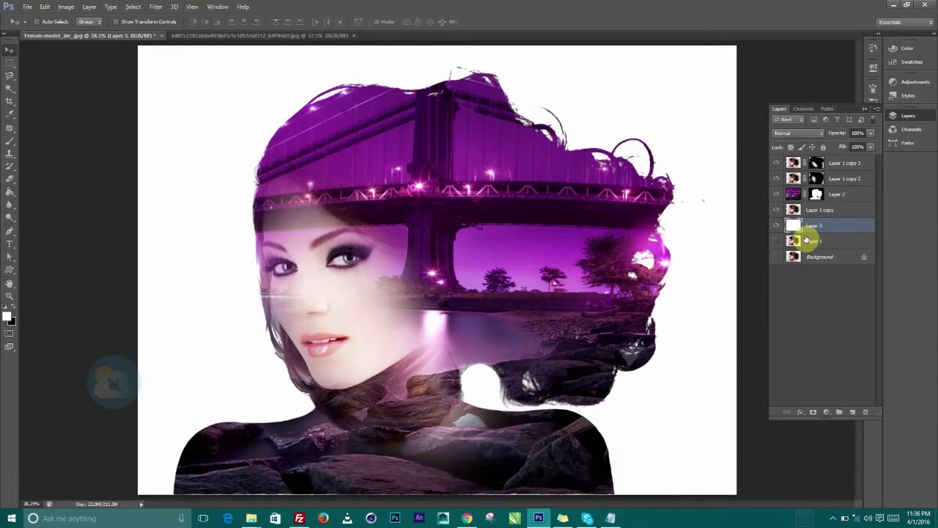